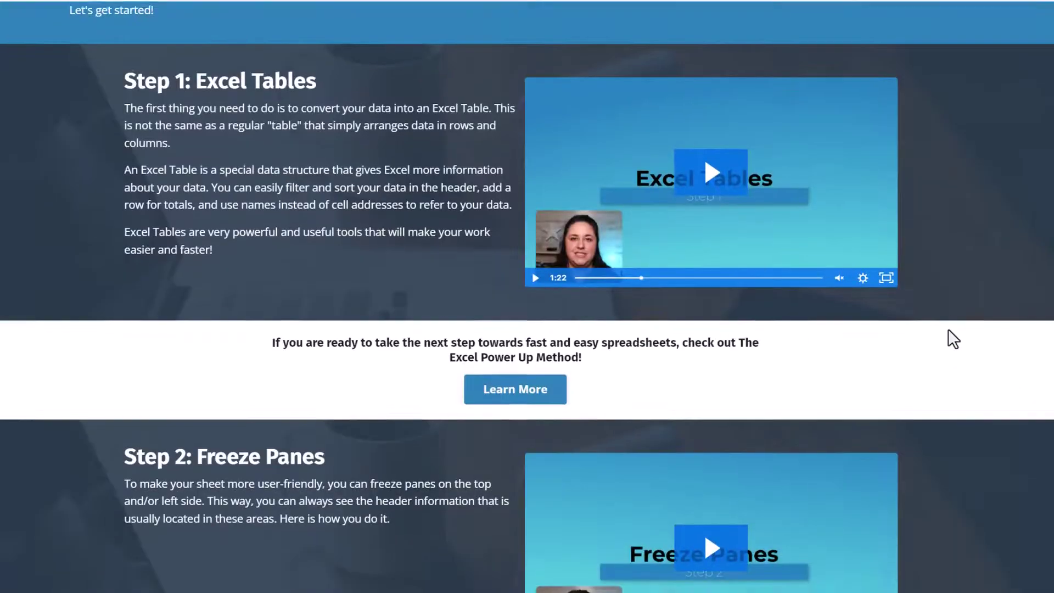
scroll(948, 329, "down", 5)
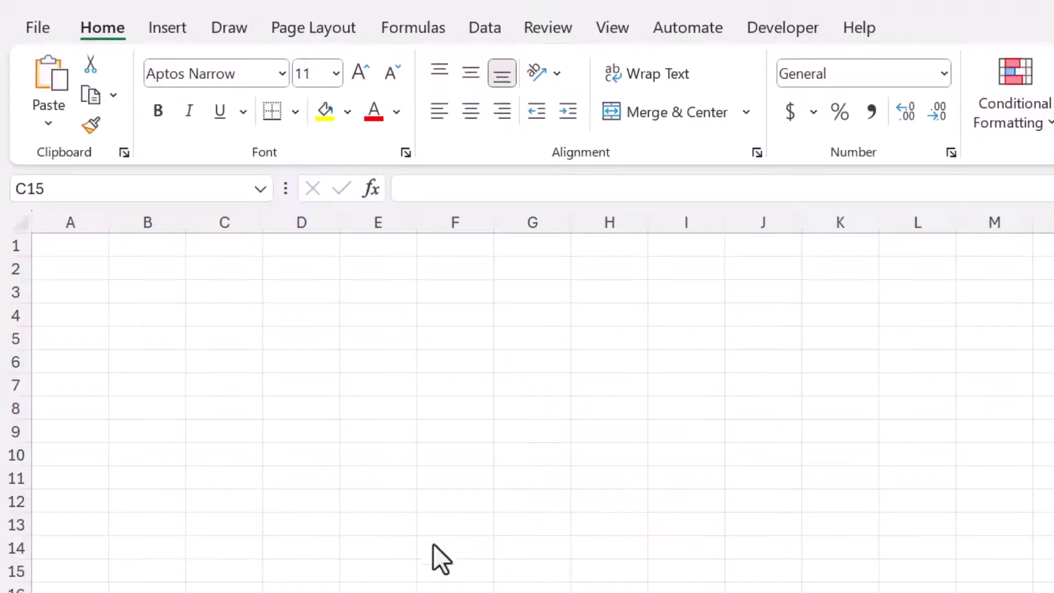
left_click(328, 403)
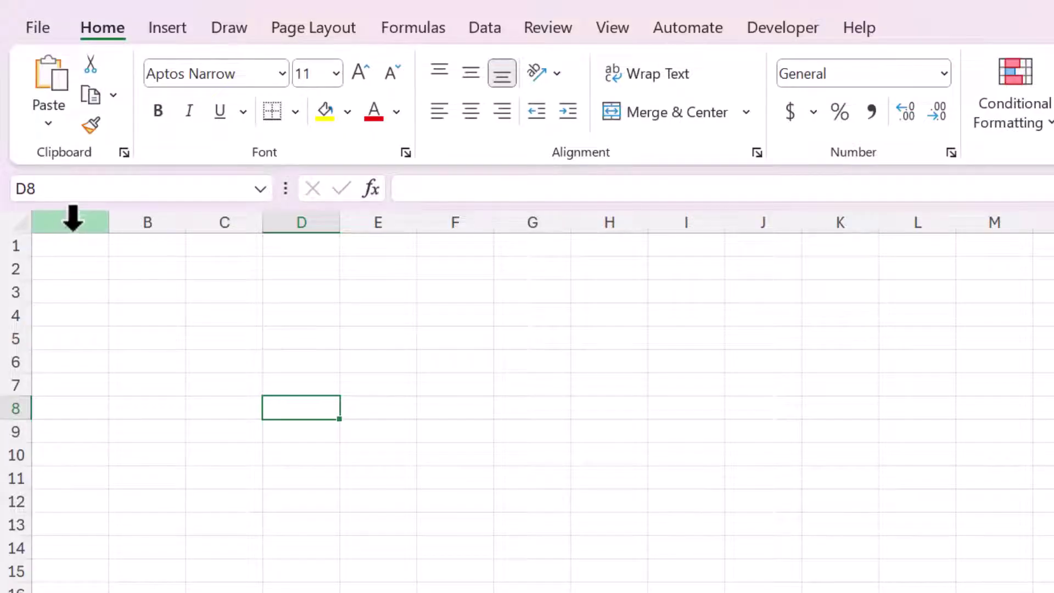
left_click(171, 288)
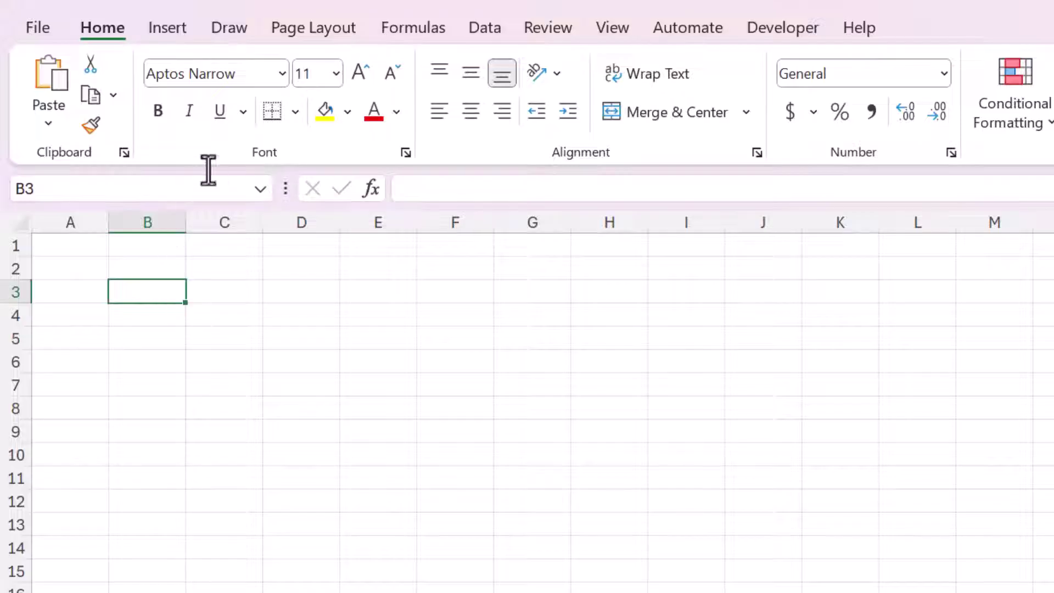
Apply the custom theme whose name begins with "Excel Pow" to the workbook.
left_click(321, 25)
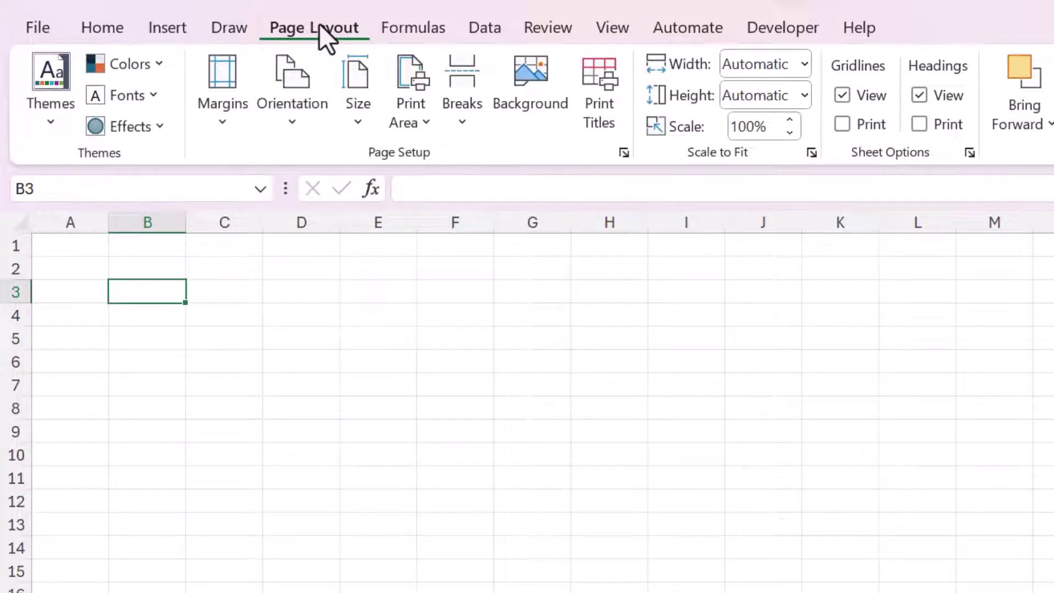
left_click(55, 119)
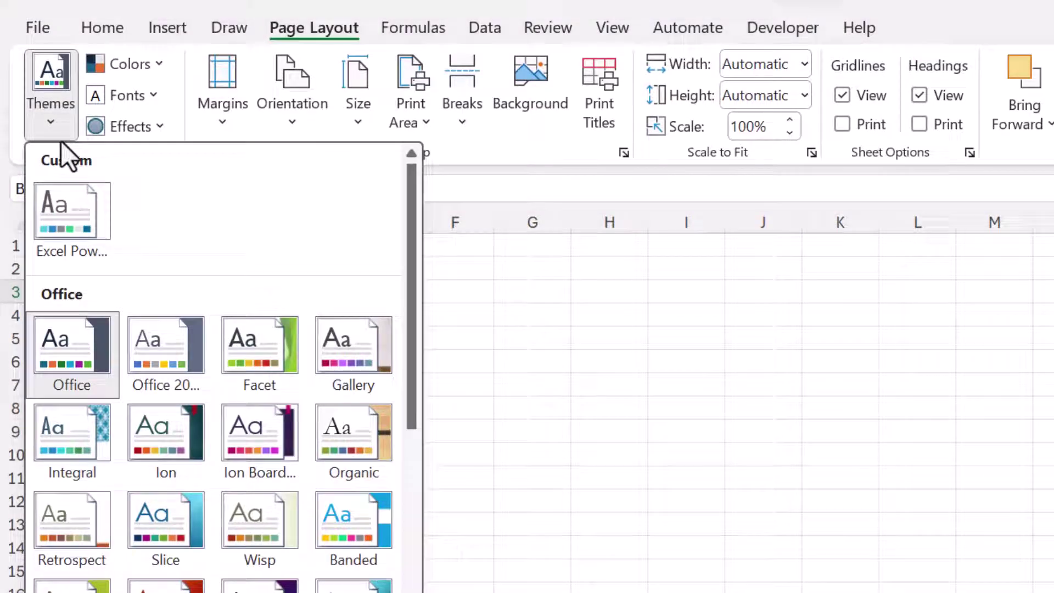
left_click(68, 229)
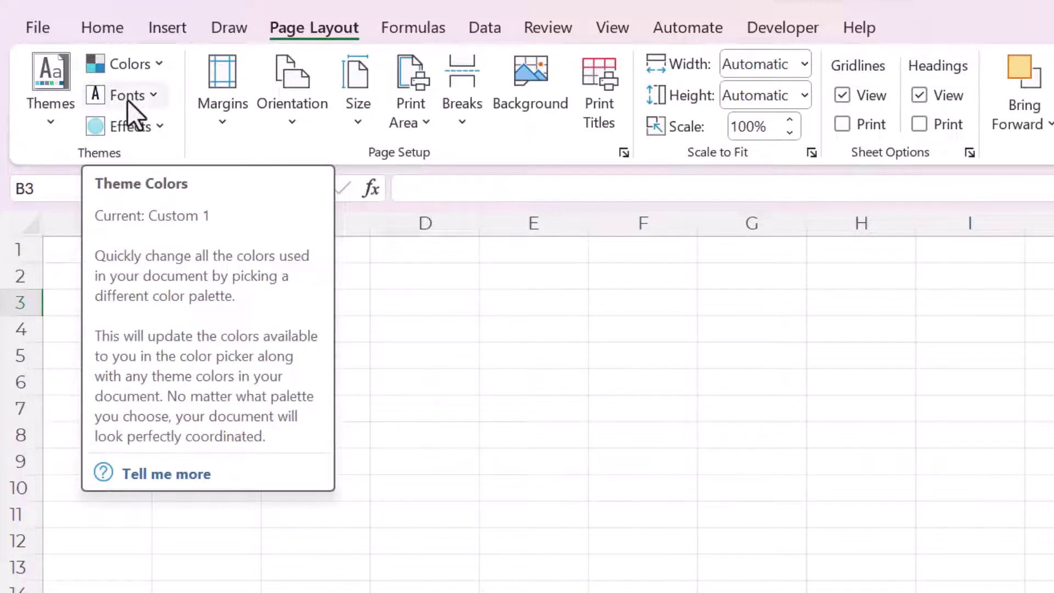
left_click(131, 72)
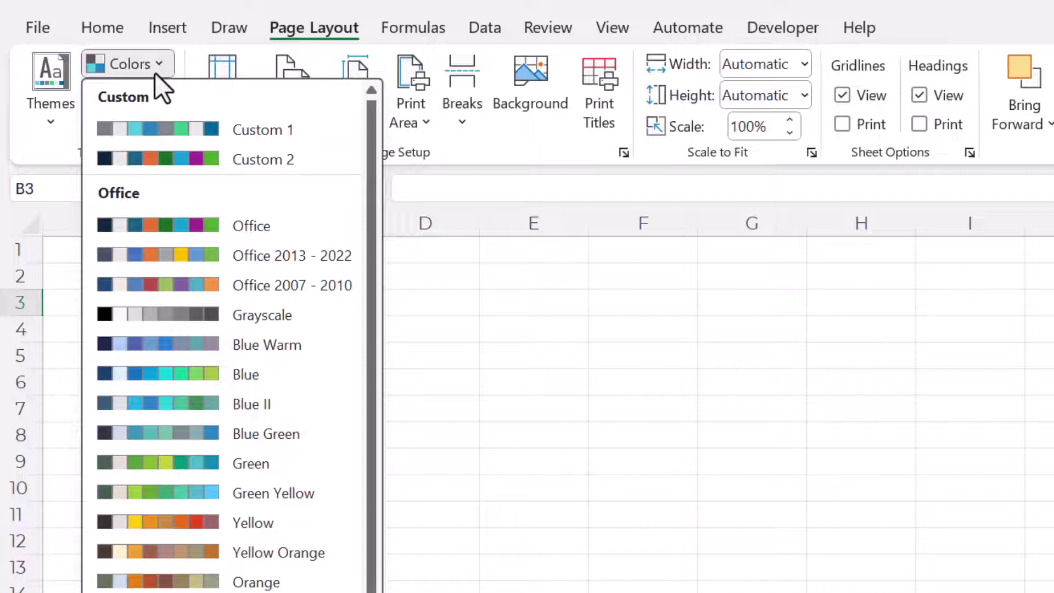
left_click(154, 73)
left_click(153, 95)
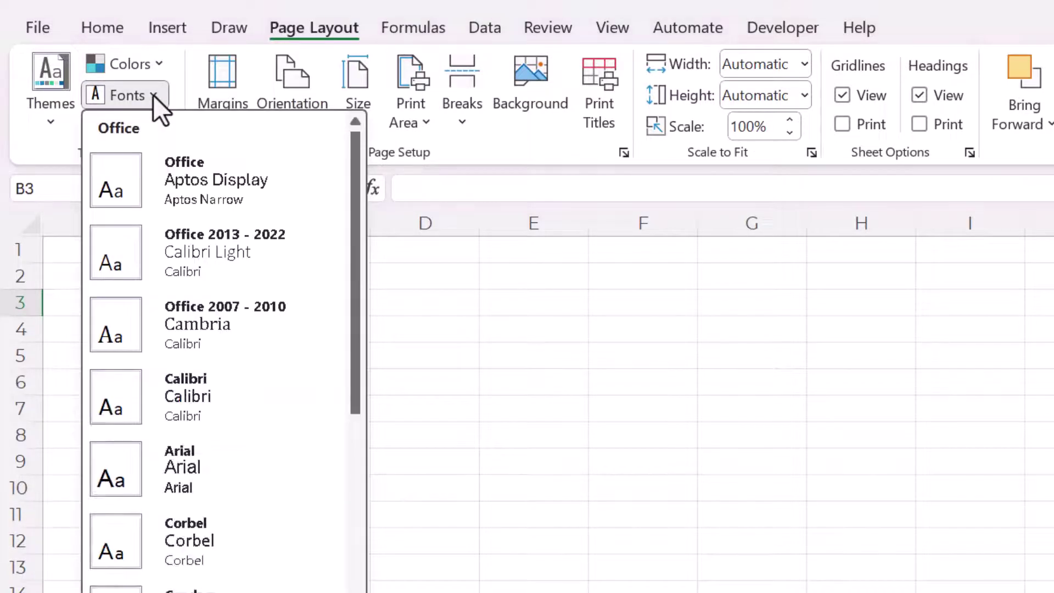
left_click(153, 95)
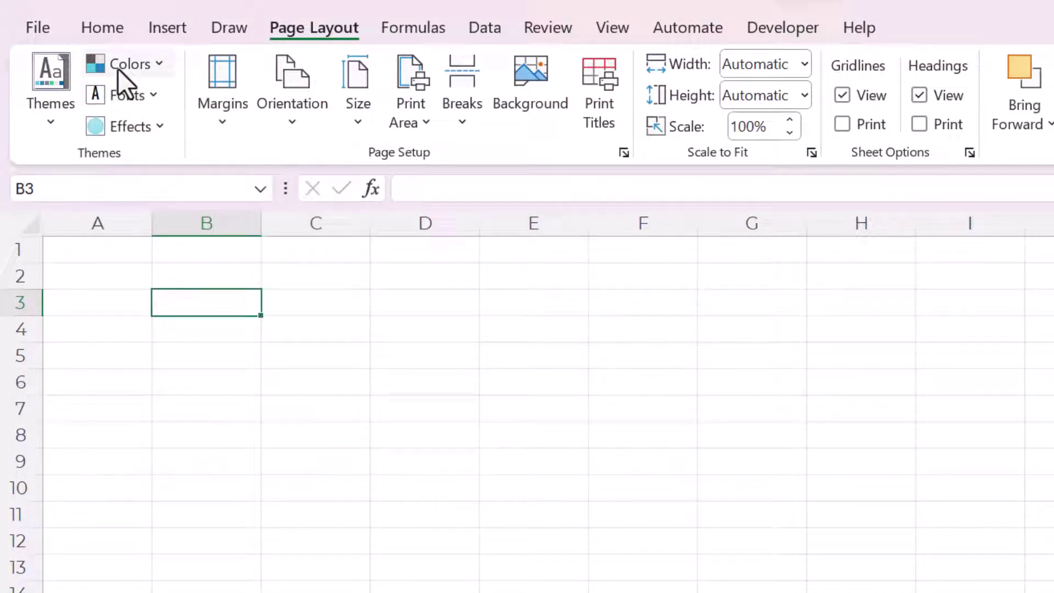
left_click(60, 133)
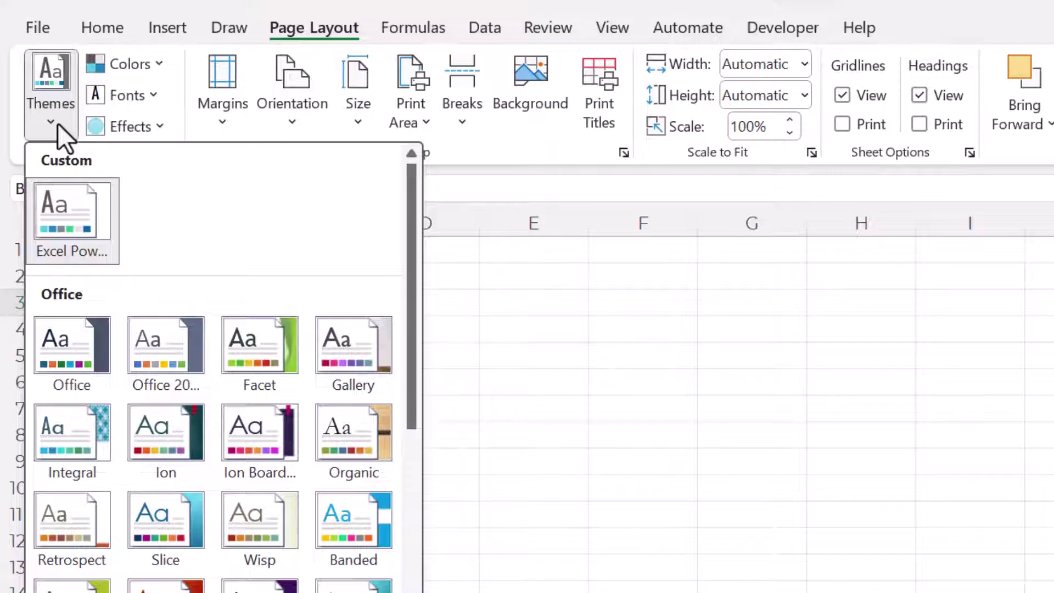
left_click(57, 123)
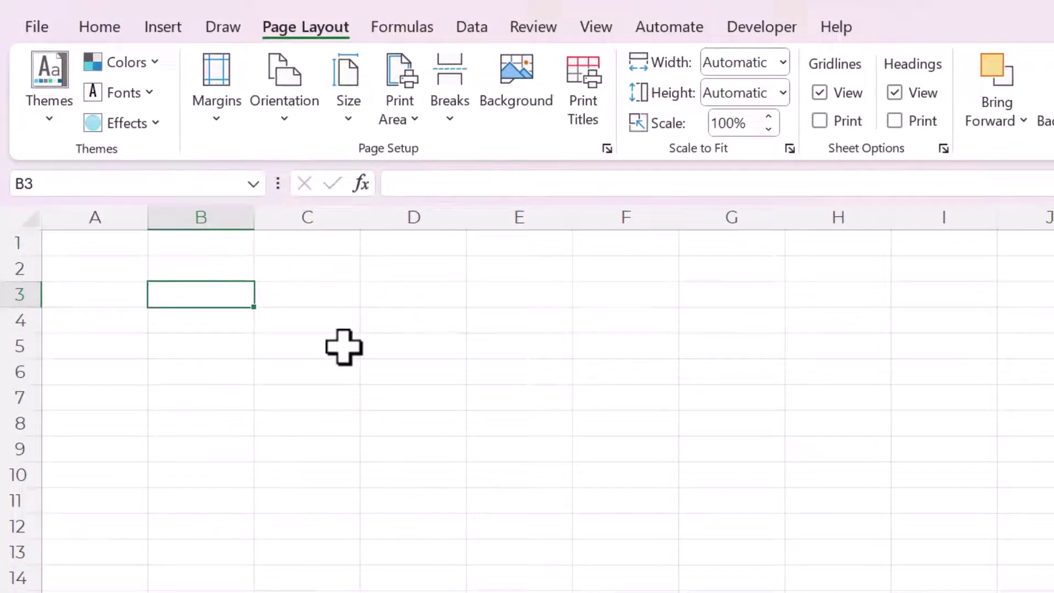
Set the width of columns A through AZ to 2.
left_click_drag(82, 205, 239, 204)
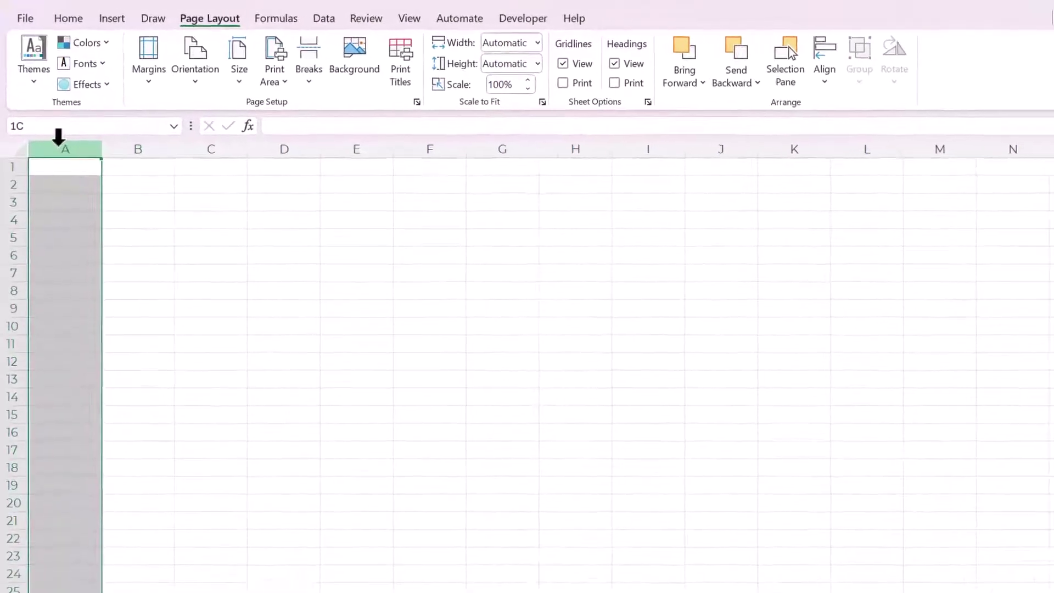
left_click_drag(159, 141, 875, 151)
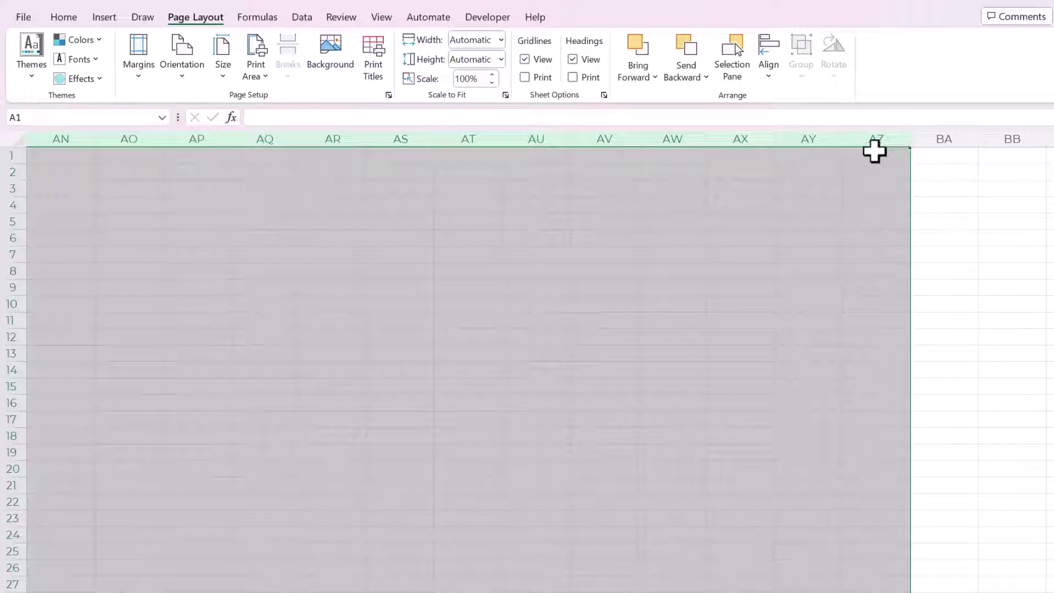
right_click(399, 141)
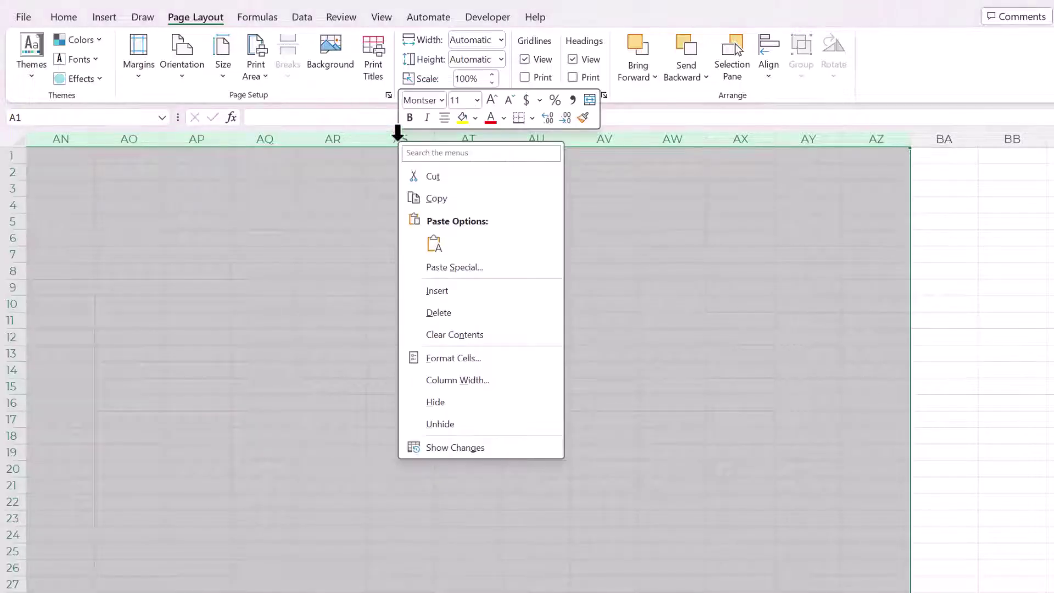
left_click(456, 380)
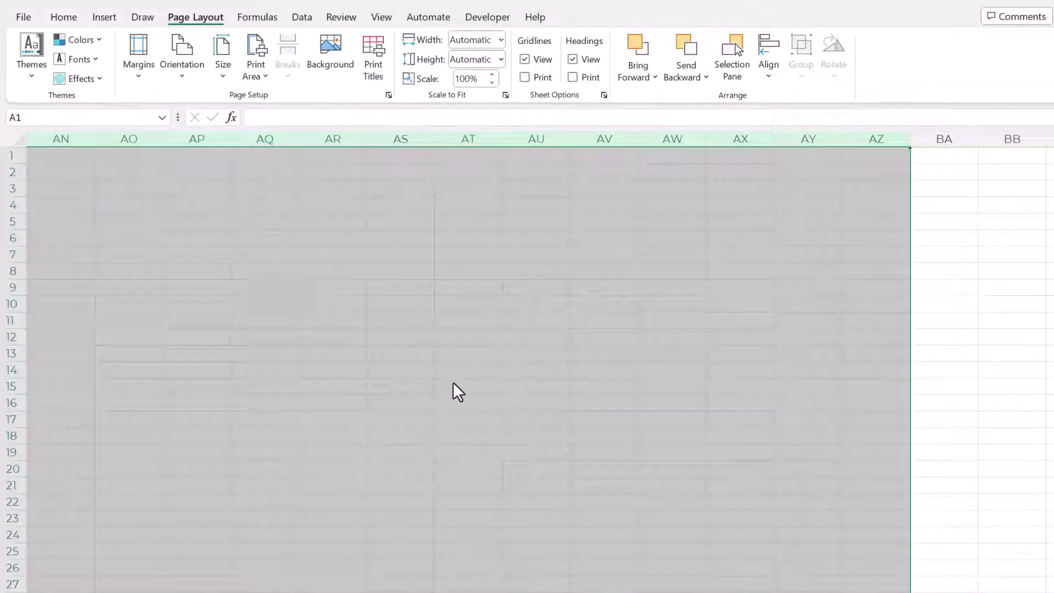
left_click(438, 422)
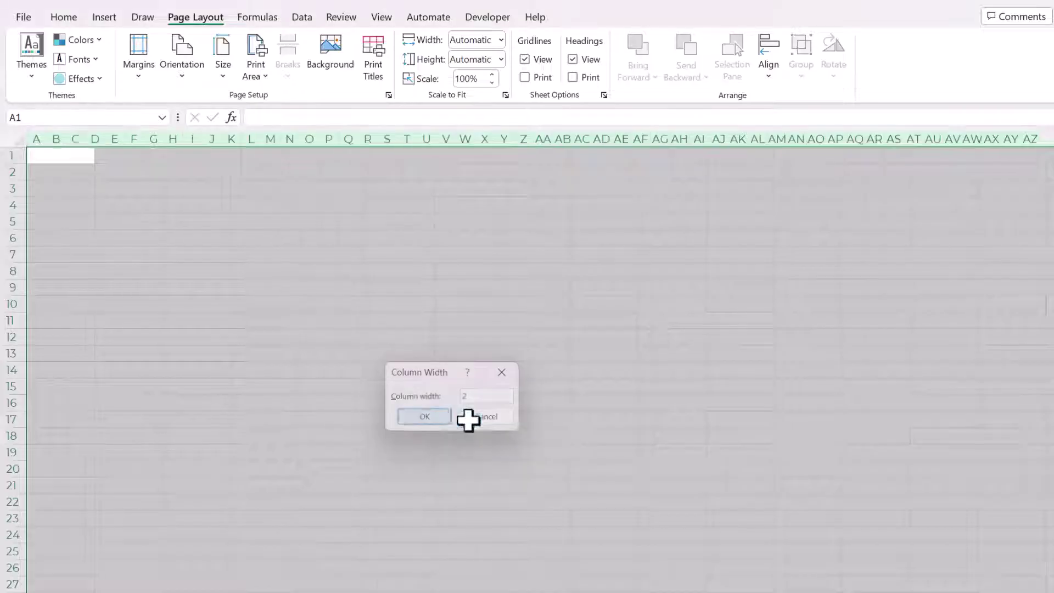
left_click(277, 288)
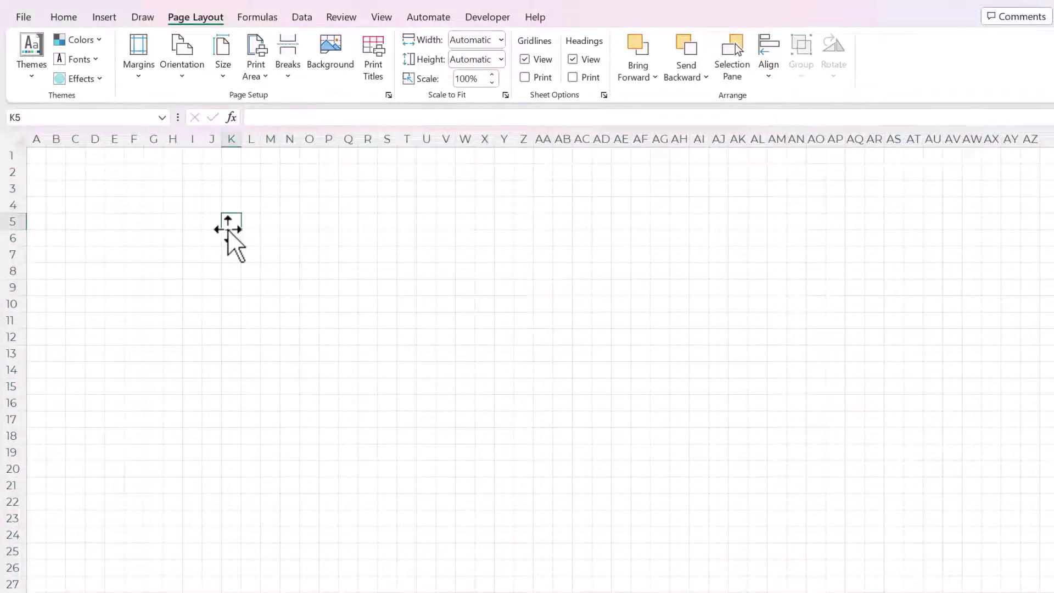
Fill the range A1:AZ30 with the theme's light blue color.
mouse_move(37, 154)
left_mouse_down()
mouse_move(303, 311)
mouse_move(828, 487)
mouse_move(1011, 592)
left_mouse_up()
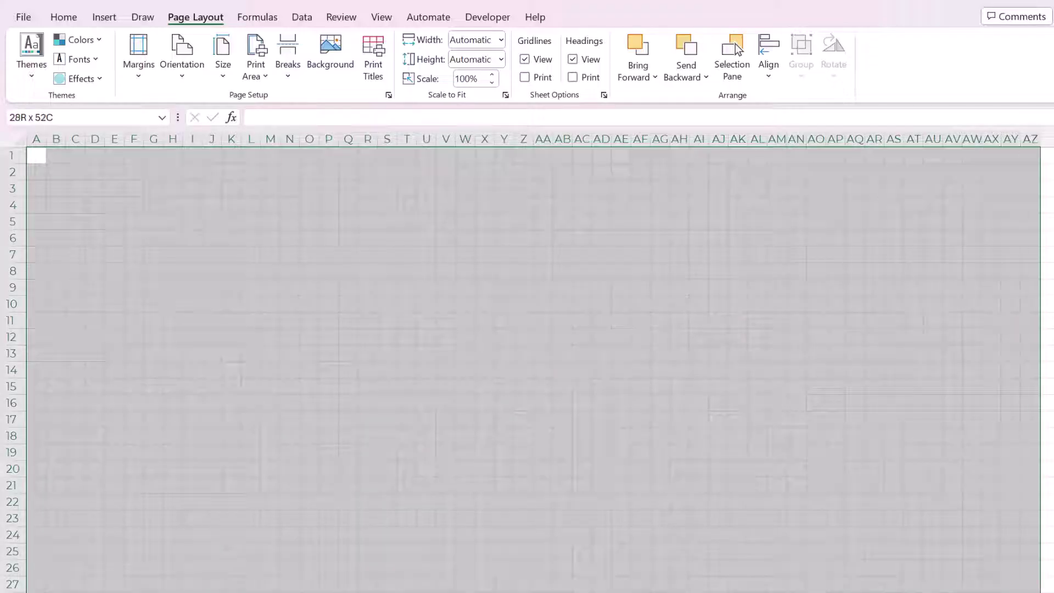
key("shift+Right")
key("shift+Up")
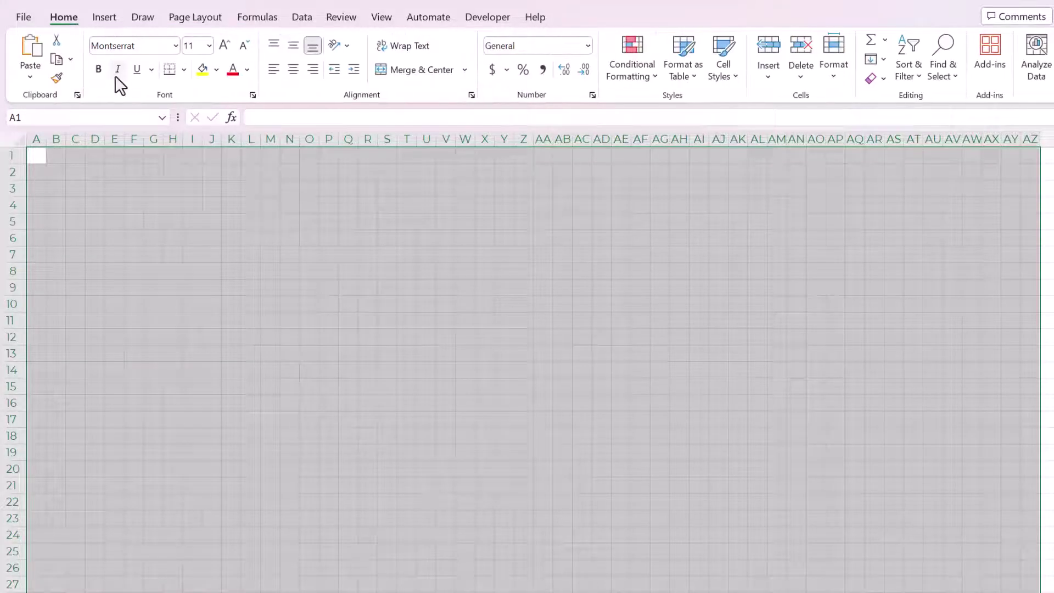
left_click(218, 69)
left_click(255, 137)
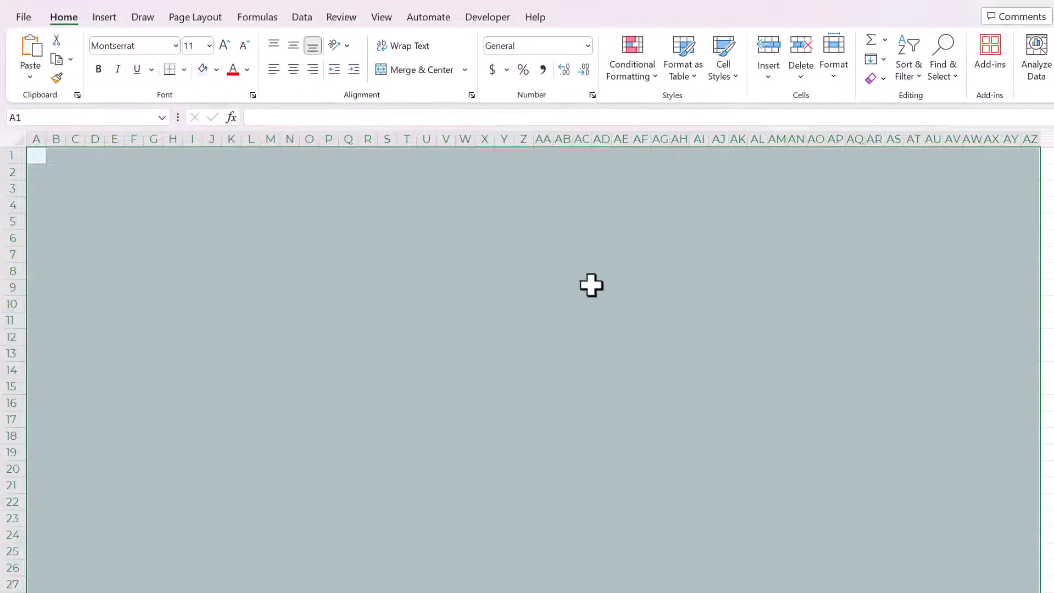
left_click(445, 256)
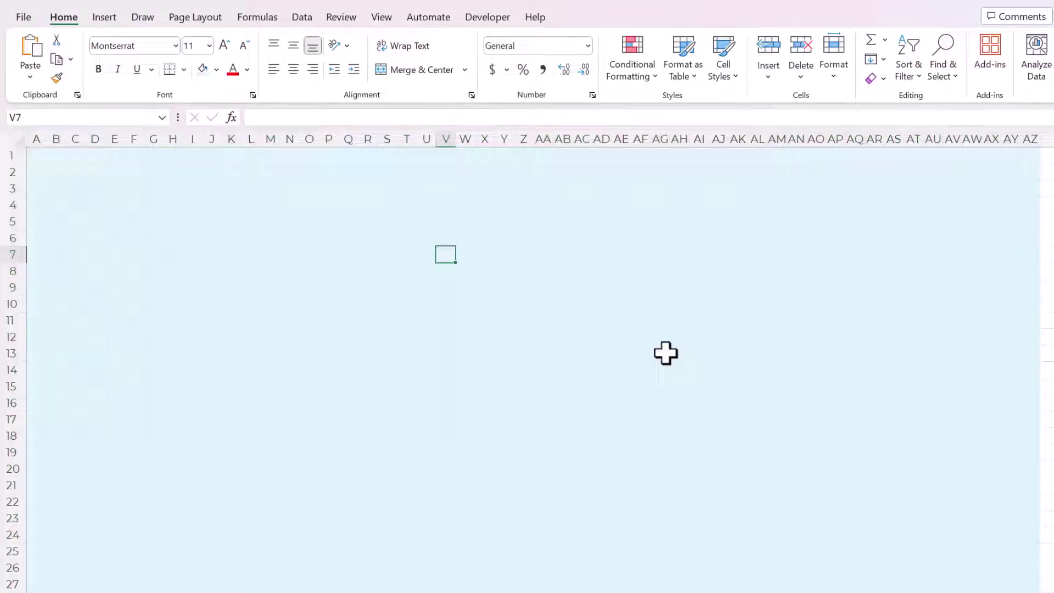
Hide all rows from row 31 down to the end of the sheet.
scroll(224, 360, "down", 3)
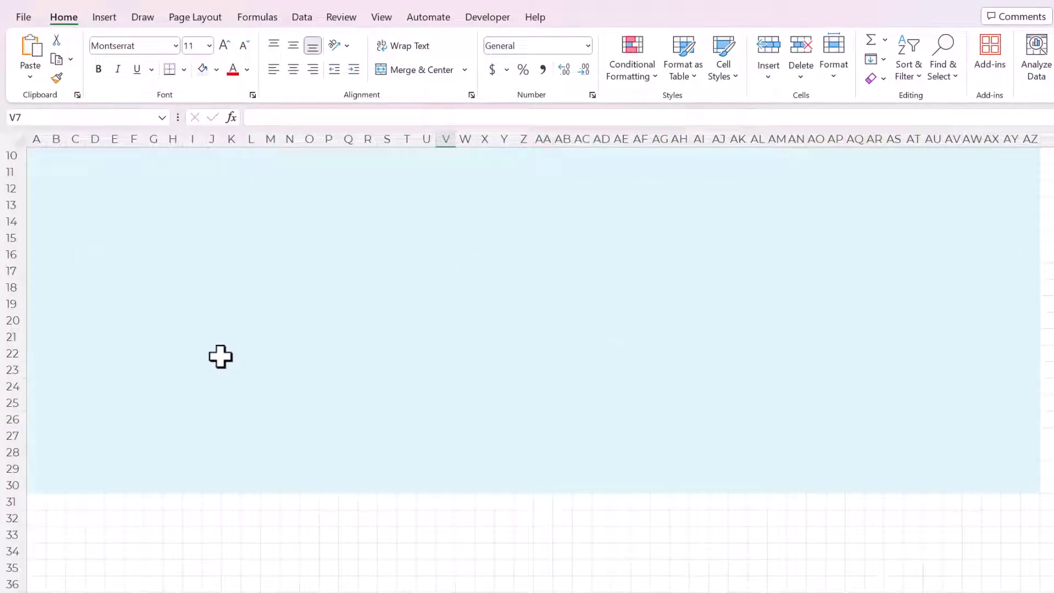
scroll(155, 437, "down", 3)
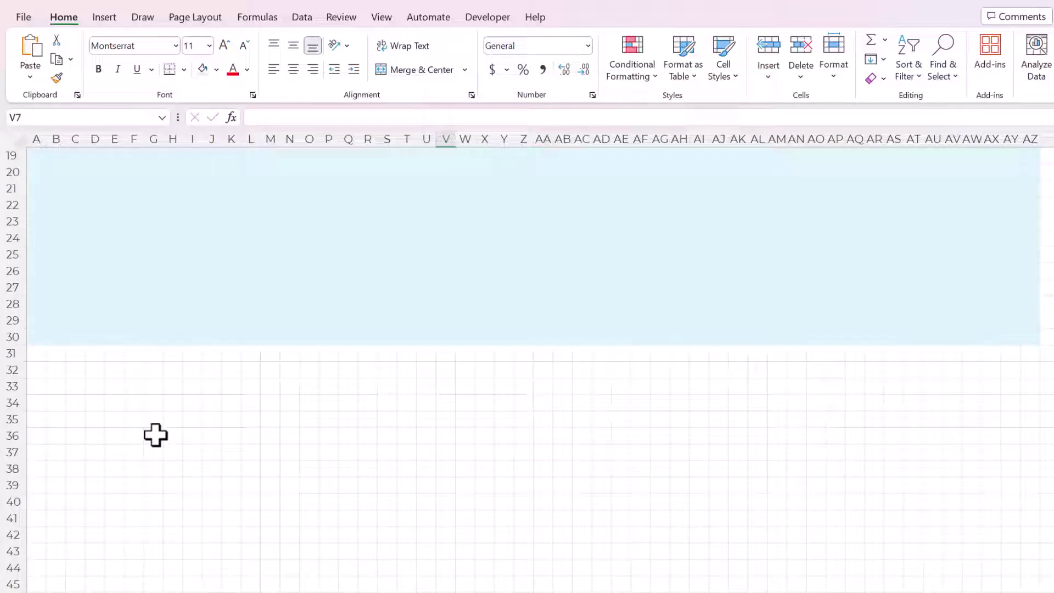
left_click(8, 353)
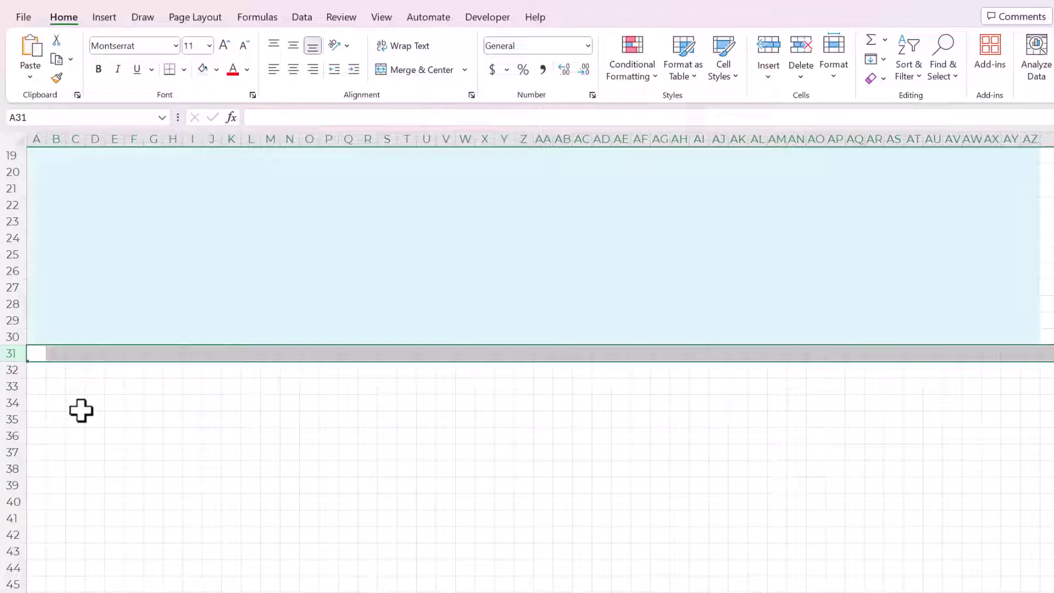
key("ctrl+shift+Down")
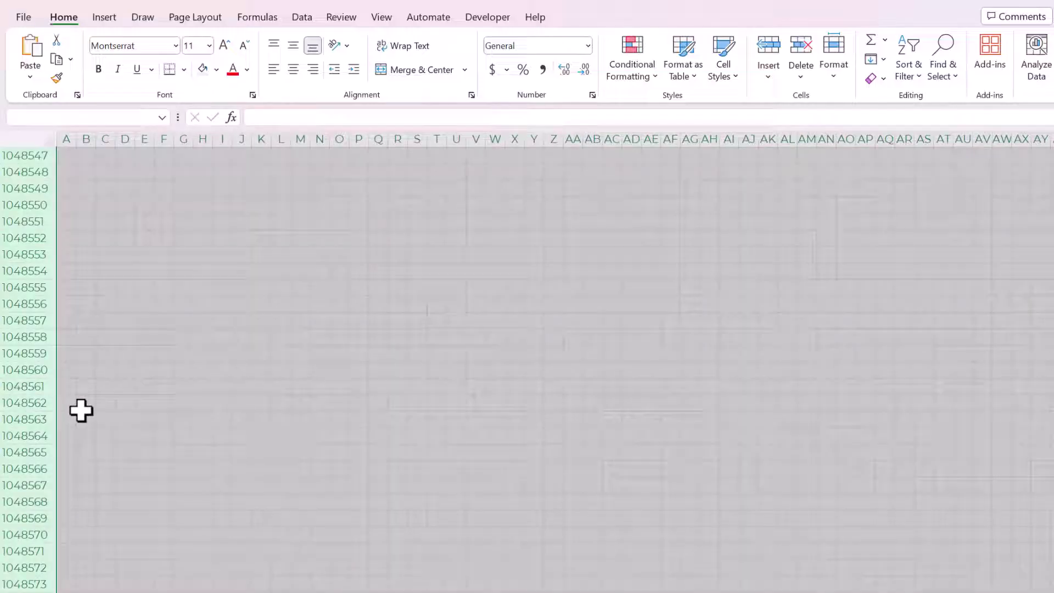
right_click(24, 269)
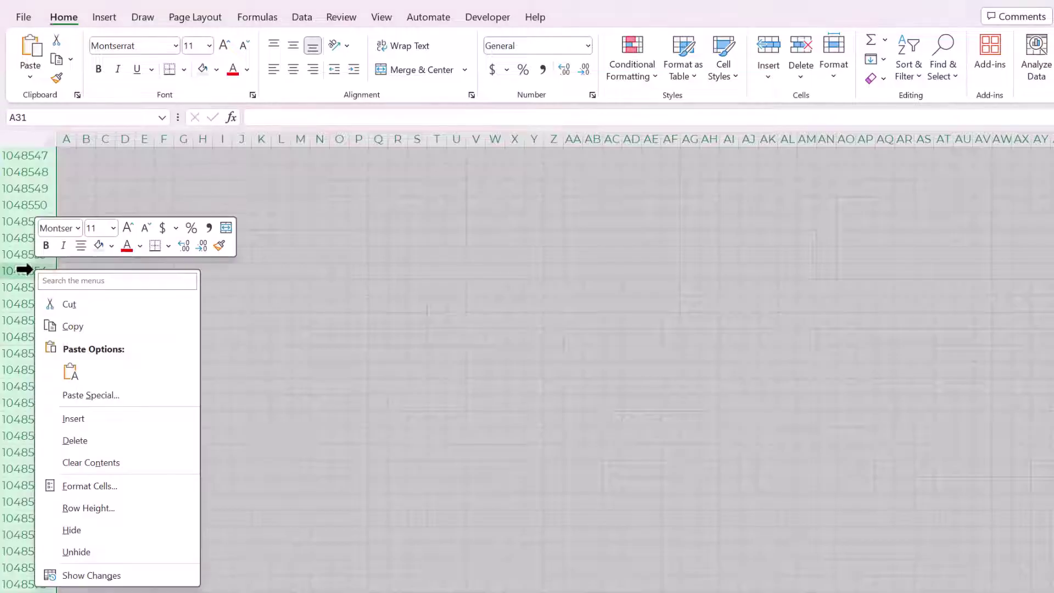
left_click(68, 530)
left_click(407, 287)
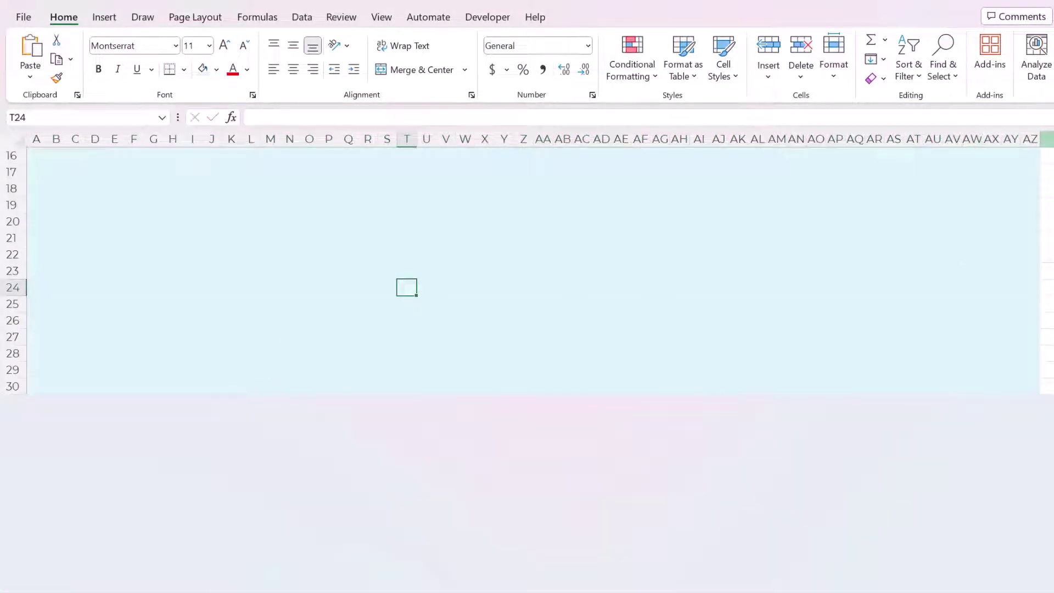
Hide all columns from BA through the last column of the sheet.
left_click(1047, 139)
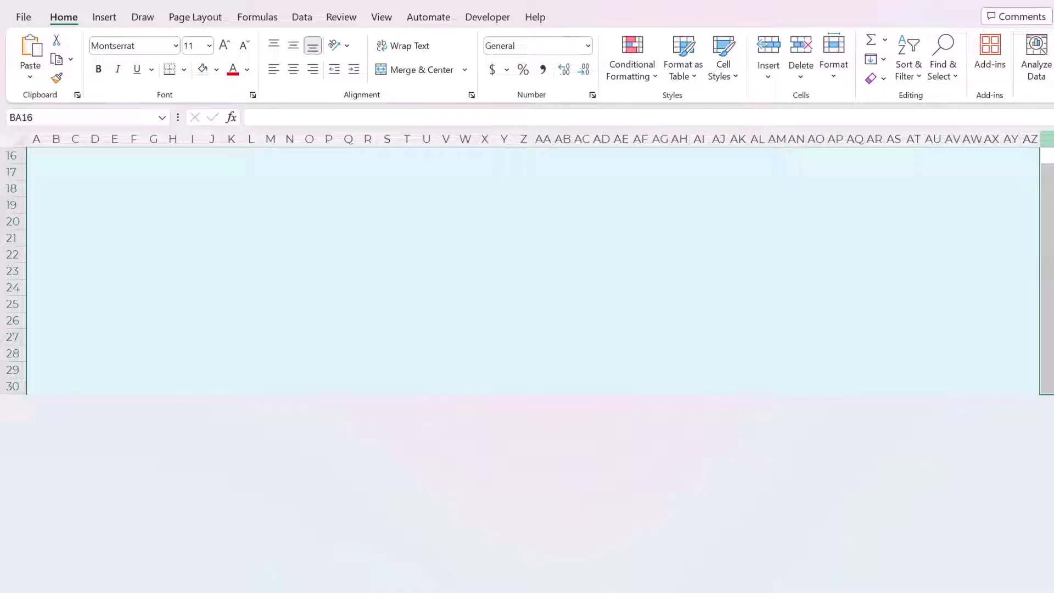
key("ctrl+shift+Right")
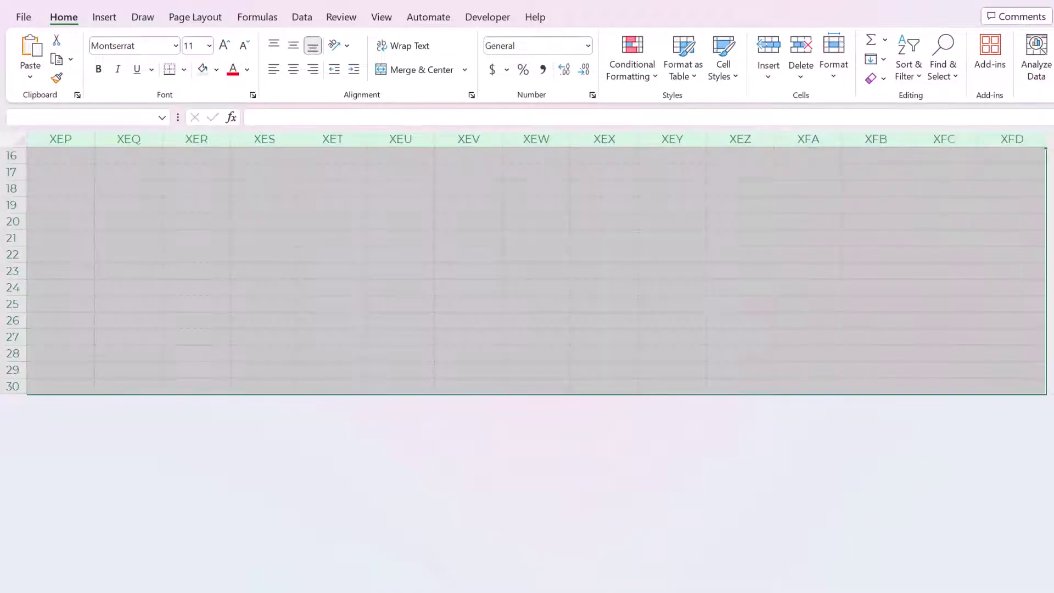
right_click(537, 135)
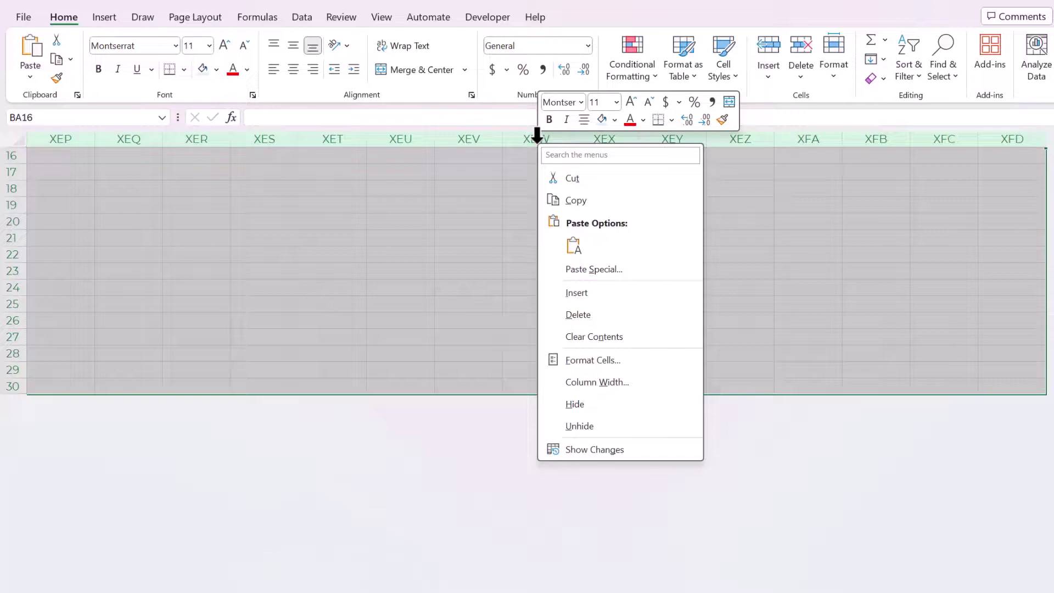
left_click(606, 404)
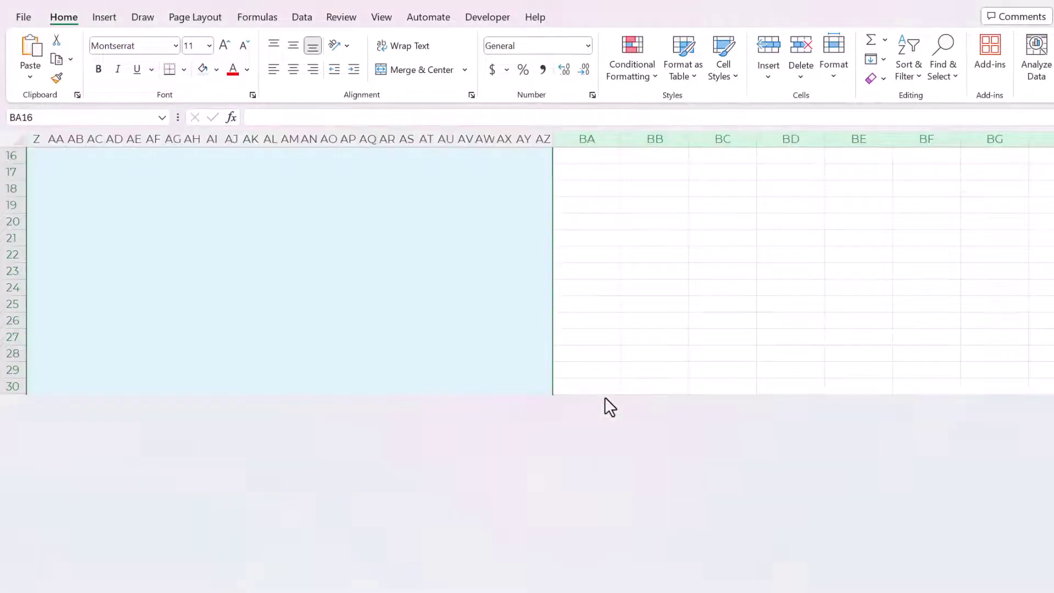
left_click(431, 306)
scroll(432, 300, "up", 5)
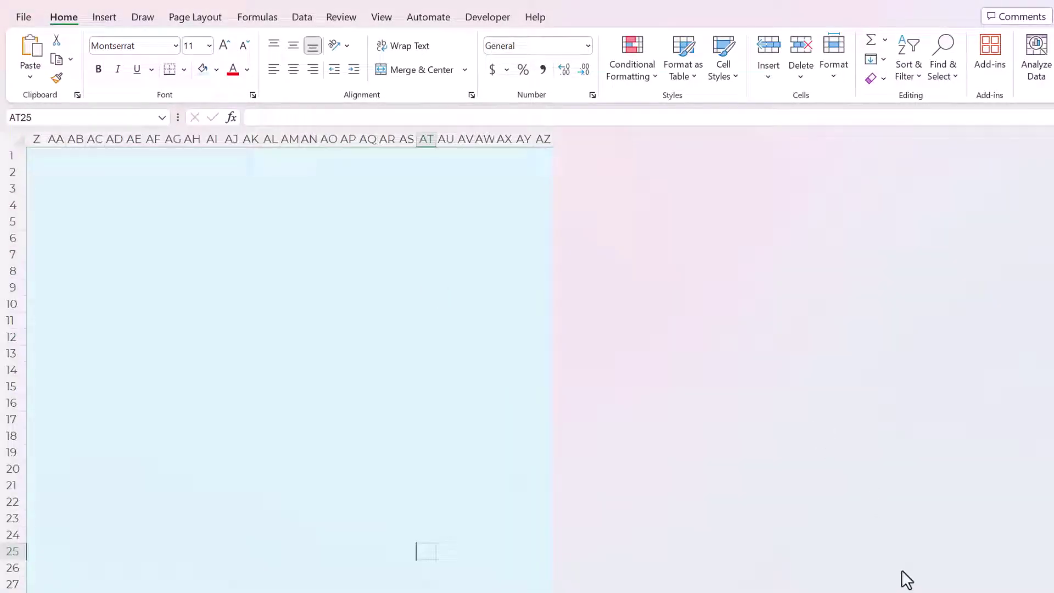
scroll(450, 286, "left", 8)
scroll(450, 274, "down", 2)
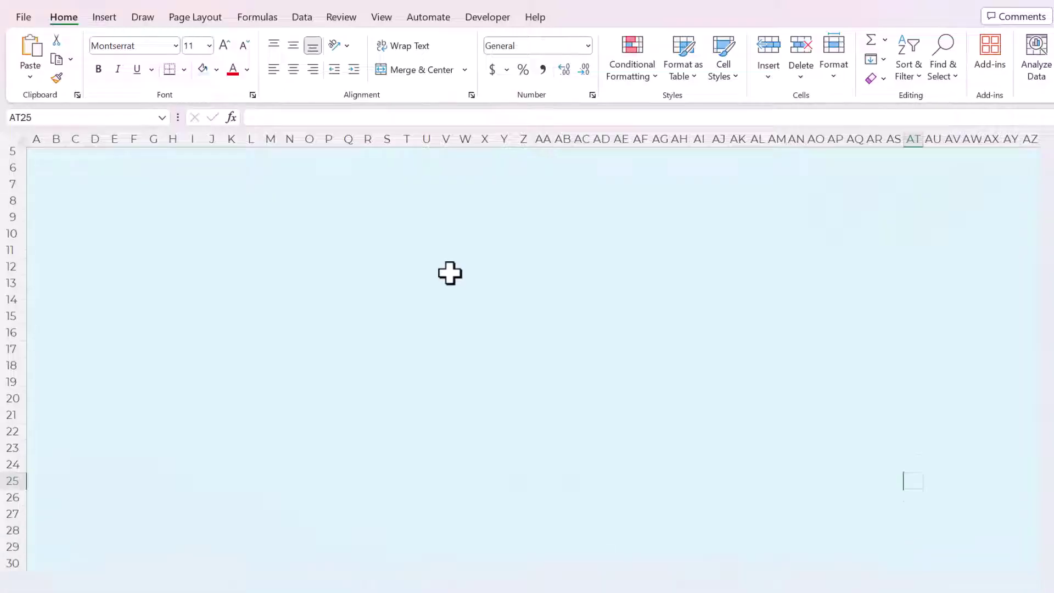
scroll(445, 269, "up", 2)
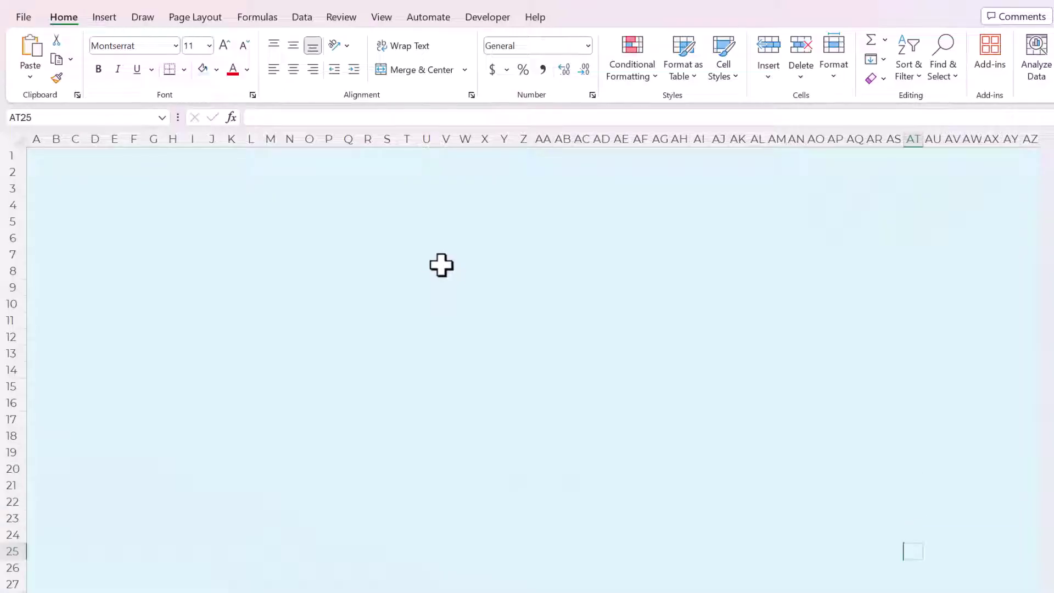
left_click(379, 253)
left_click(258, 268)
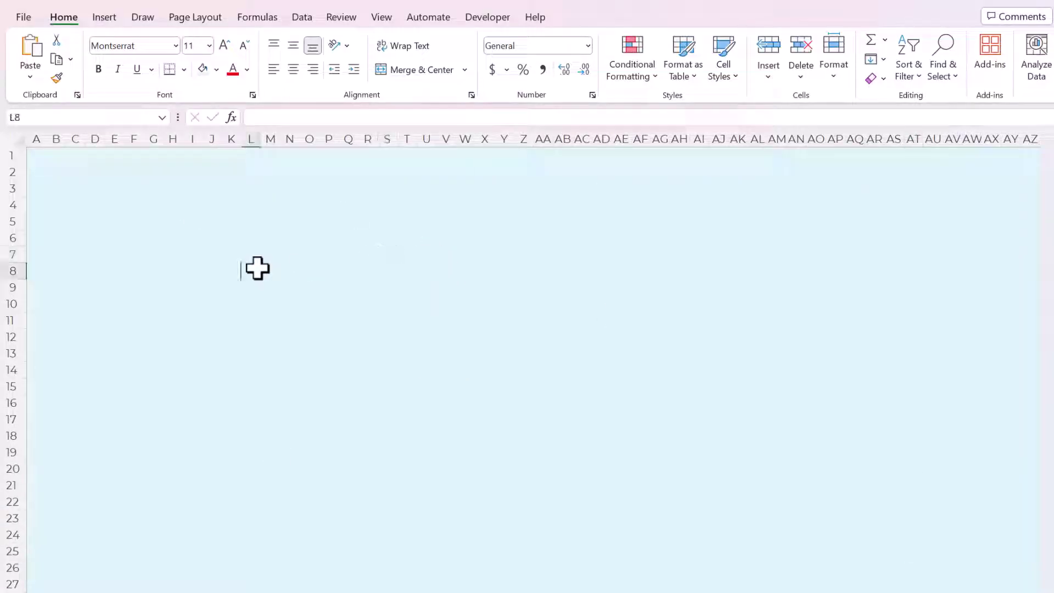
Paste the copied list of ten habits into column B starting at cell B9.
key("Return")
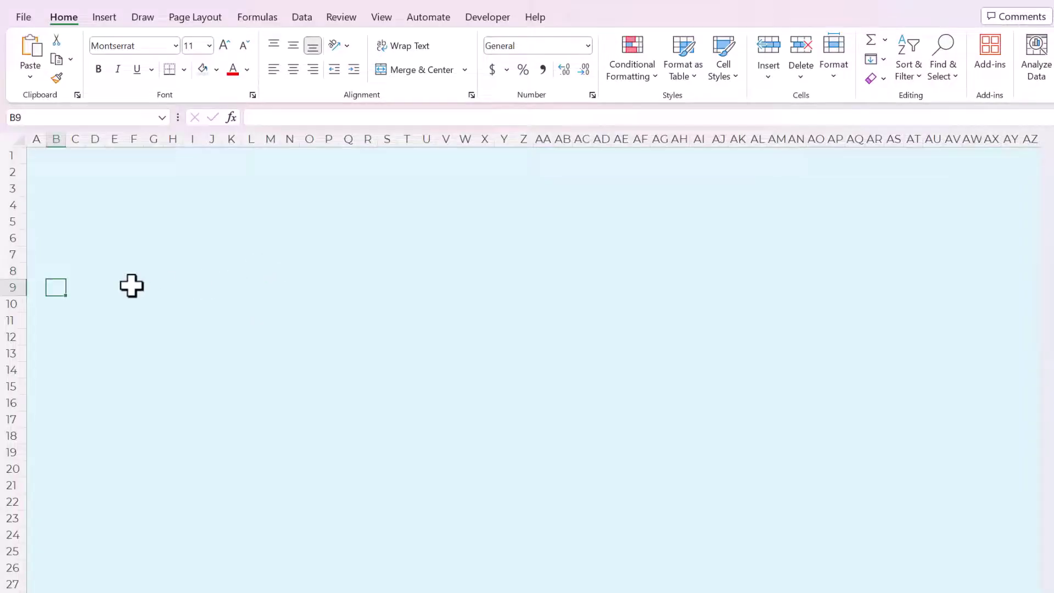
key("ctrl+v")
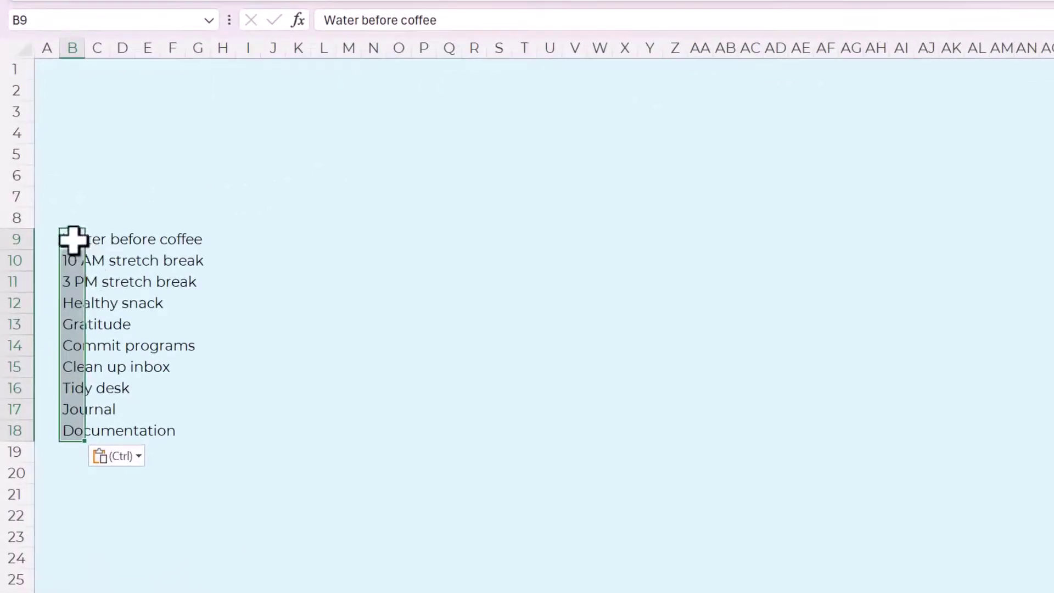
left_click(75, 240)
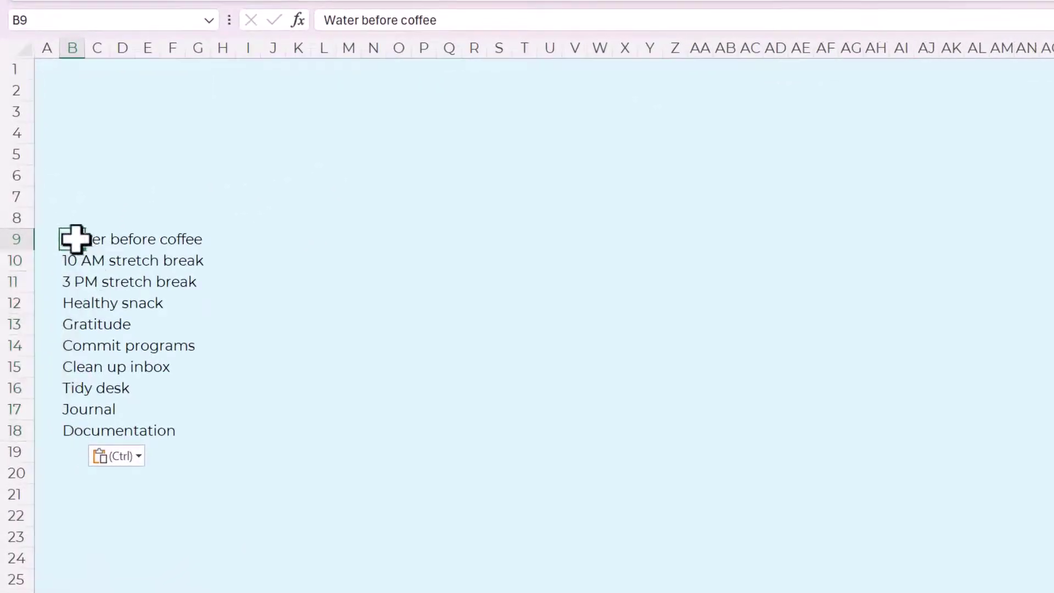
left_click_drag(73, 239, 65, 432)
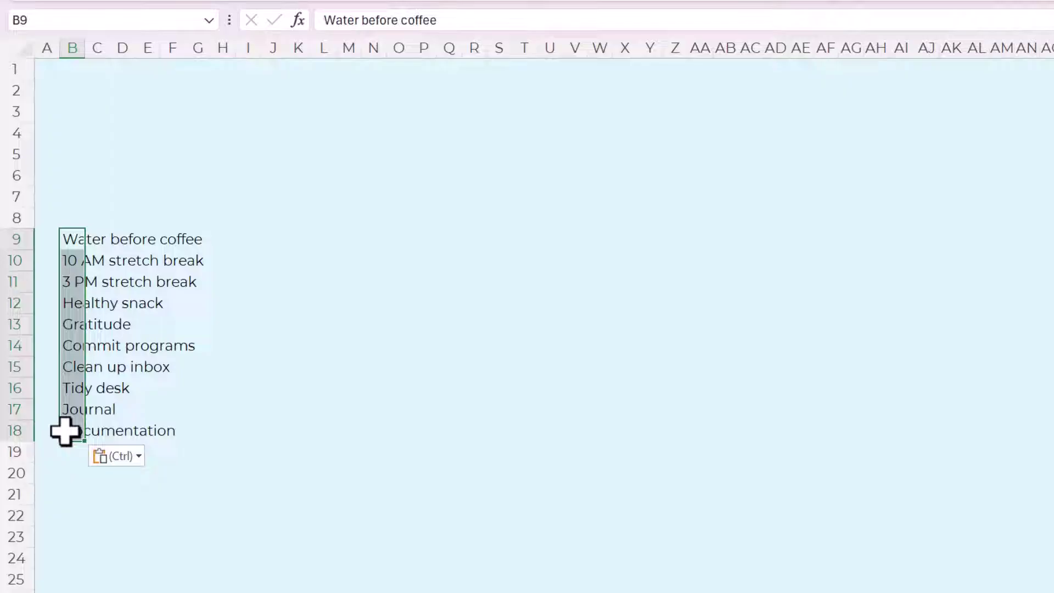
left_click(73, 238)
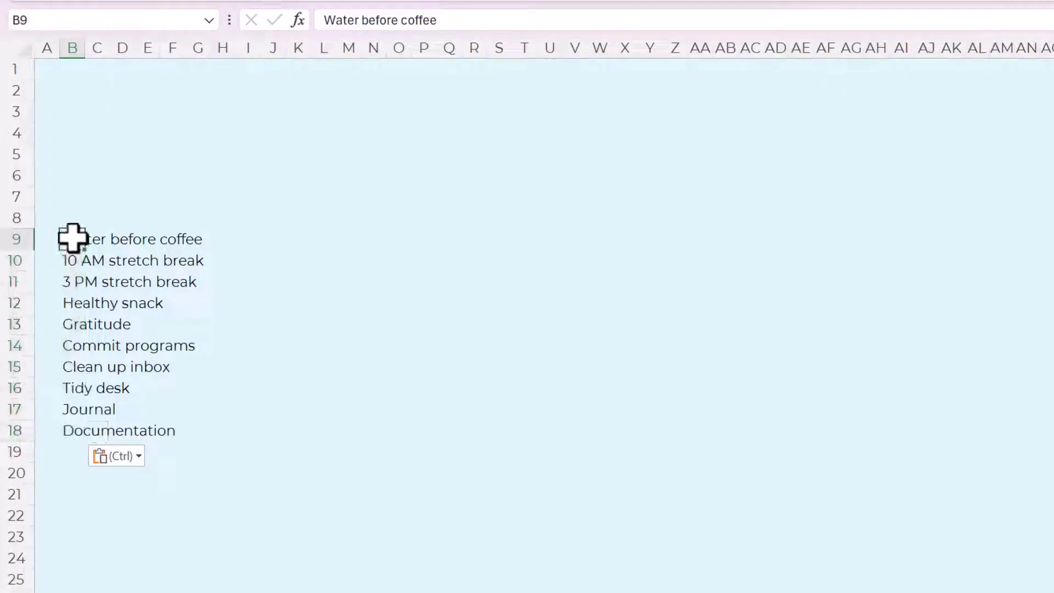
Enter "Starting Date" in B3 with 4/1/2024 in B4, and widen column B to fit the habit names.
left_click(76, 120)
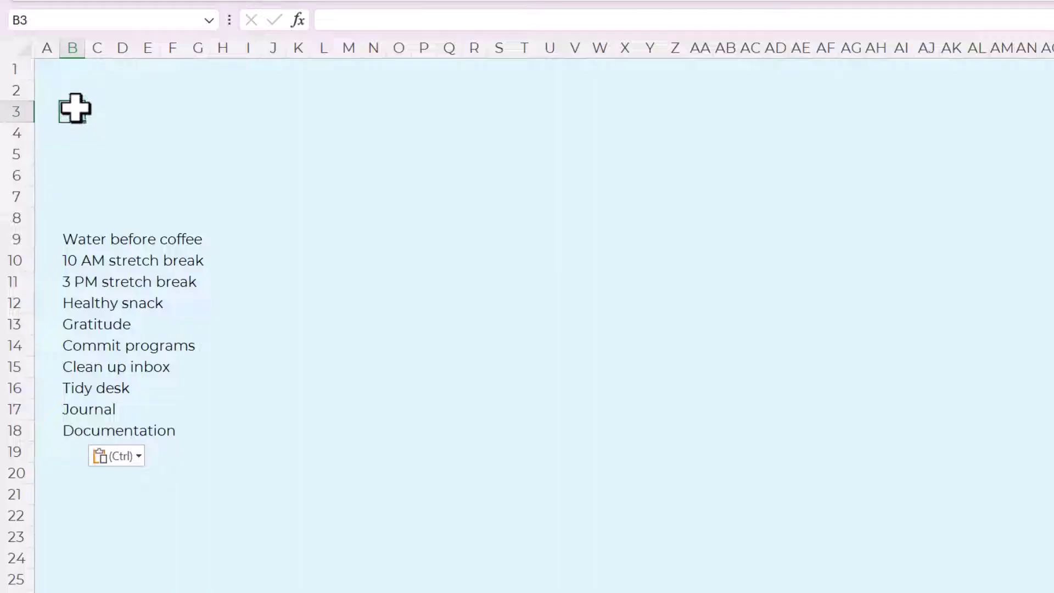
key("Escape")
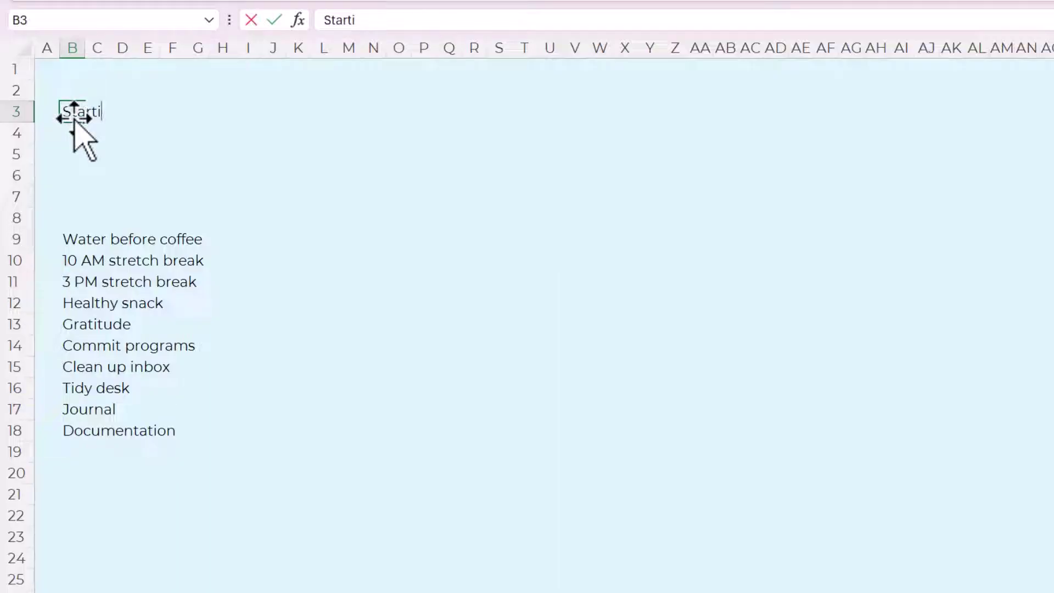
type("Starting Date")
key("Return")
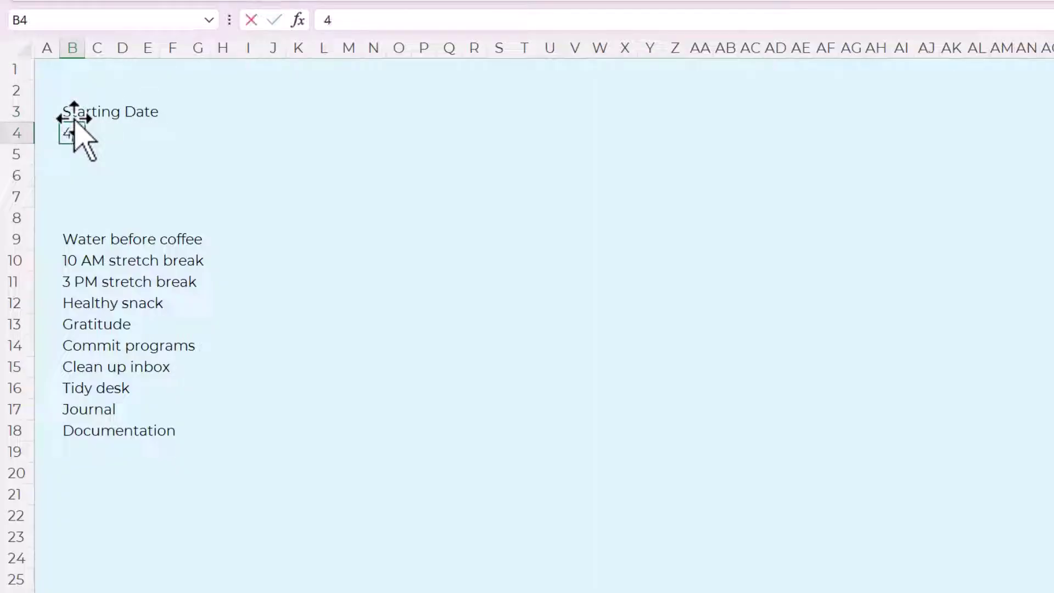
key("Return")
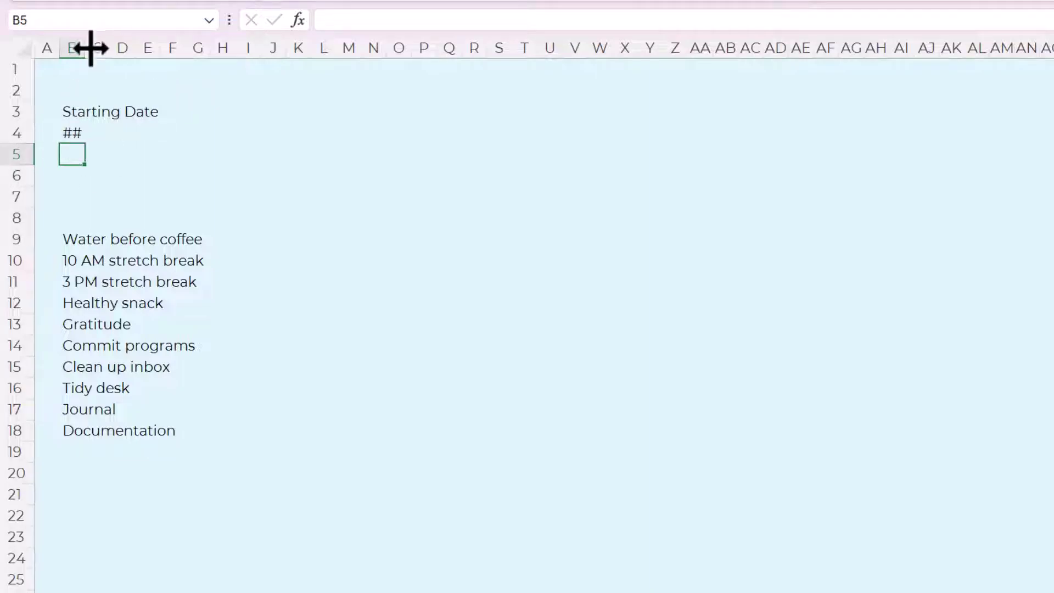
left_click_drag(88, 48, 214, 57)
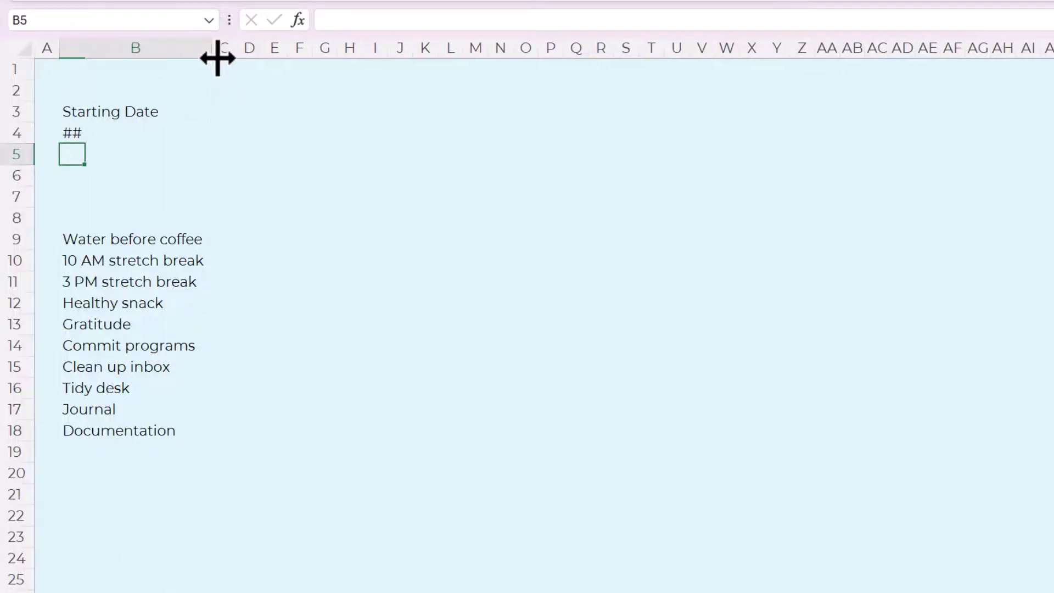
Fill the starting date cell B4 with white.
left_click(141, 111)
left_click(141, 135)
key("alt+h")
key("b")
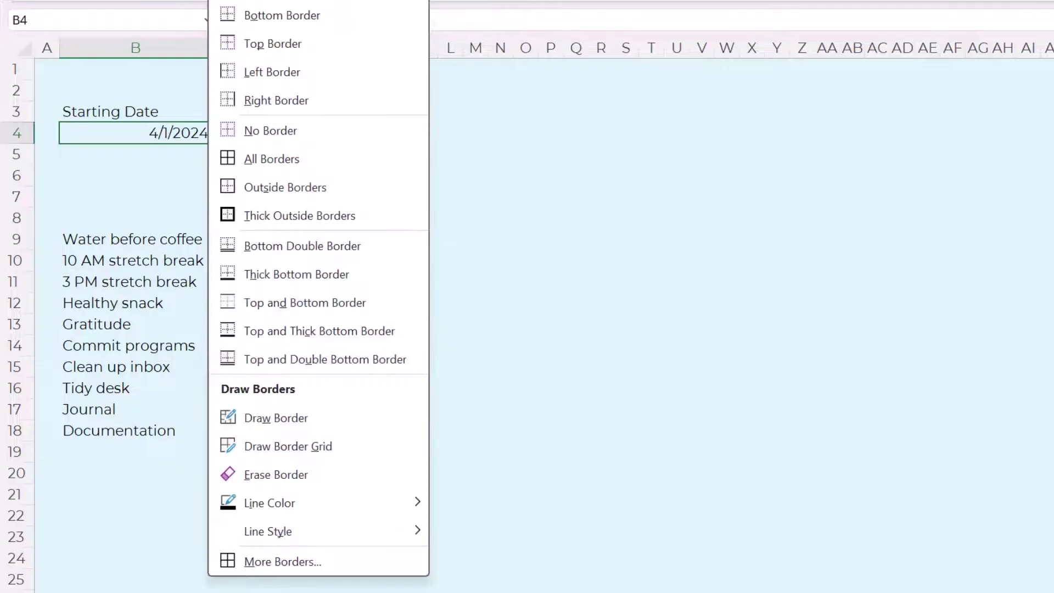
key("Escape")
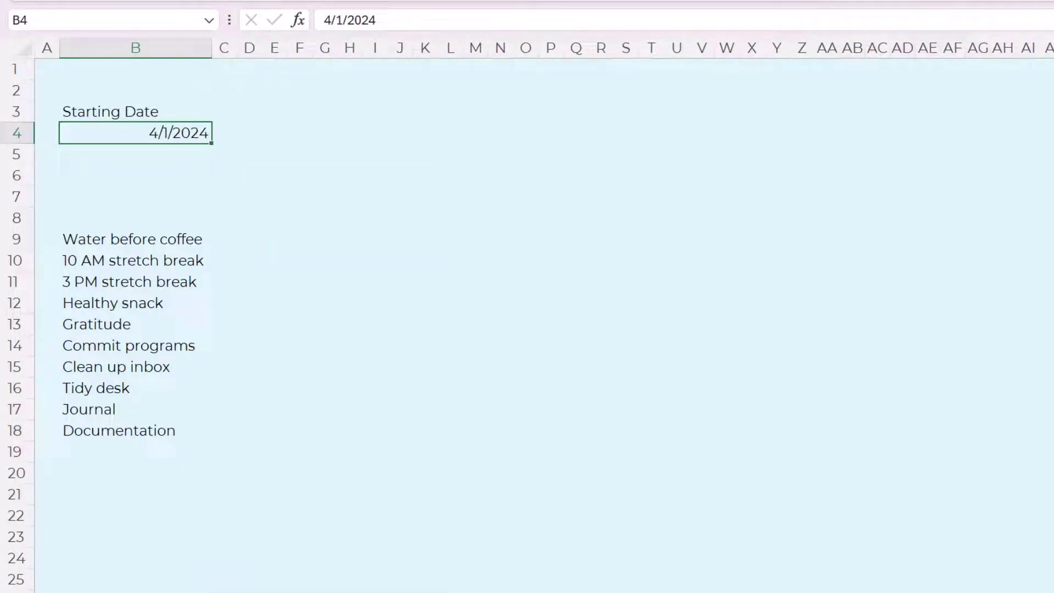
key("alt+h")
key("h")
left_click(260, 10)
Apply all borders to B3:B4 and left-align both cells.
left_click(153, 118)
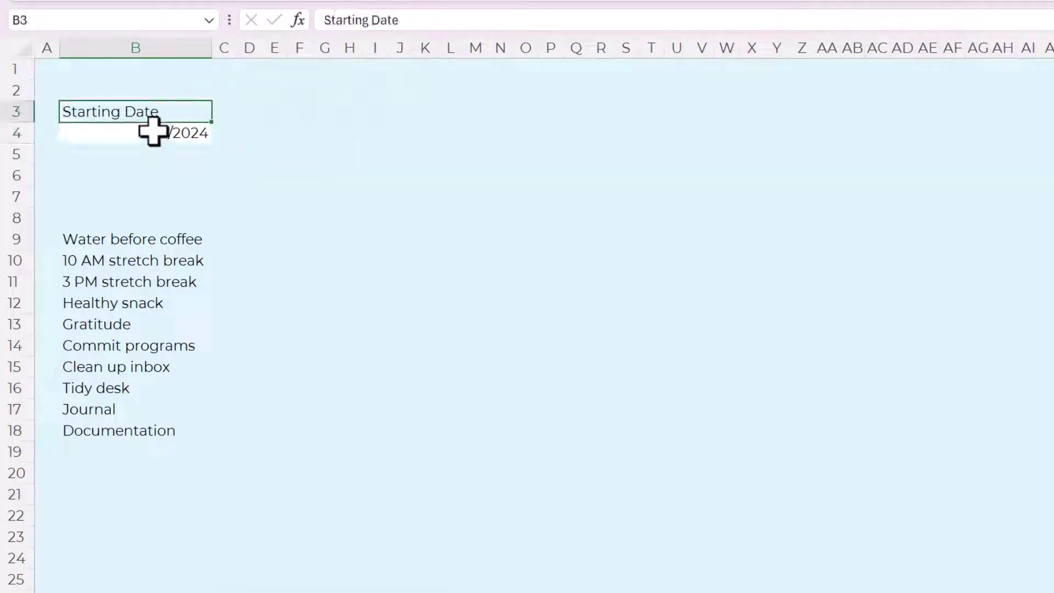
left_click_drag(154, 132, 157, 135)
key("alt+h")
key("b")
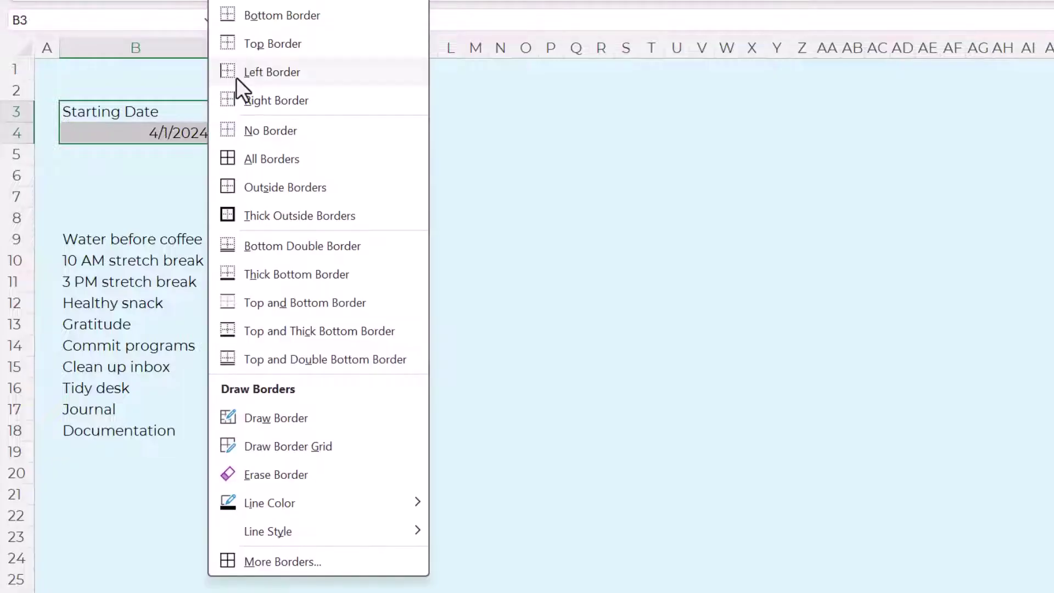
left_click(241, 159)
key("alt+h")
key("a")
key("l")
left_click(245, 195)
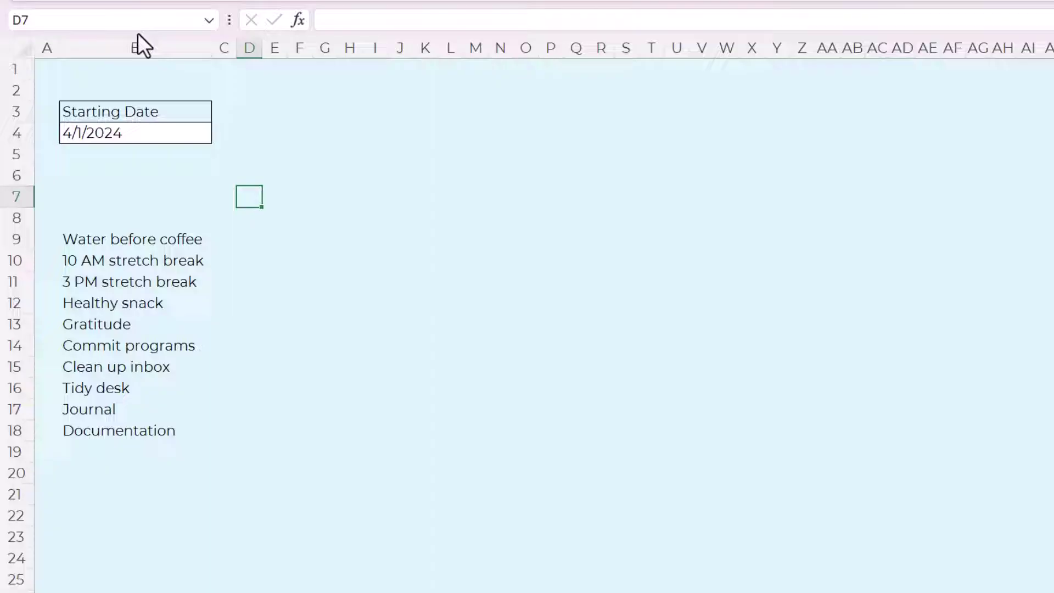
Enter the formula =SEQUENCE(,6*7,B4) in C8 to generate six weeks of dates across row 8.
left_click(144, 220)
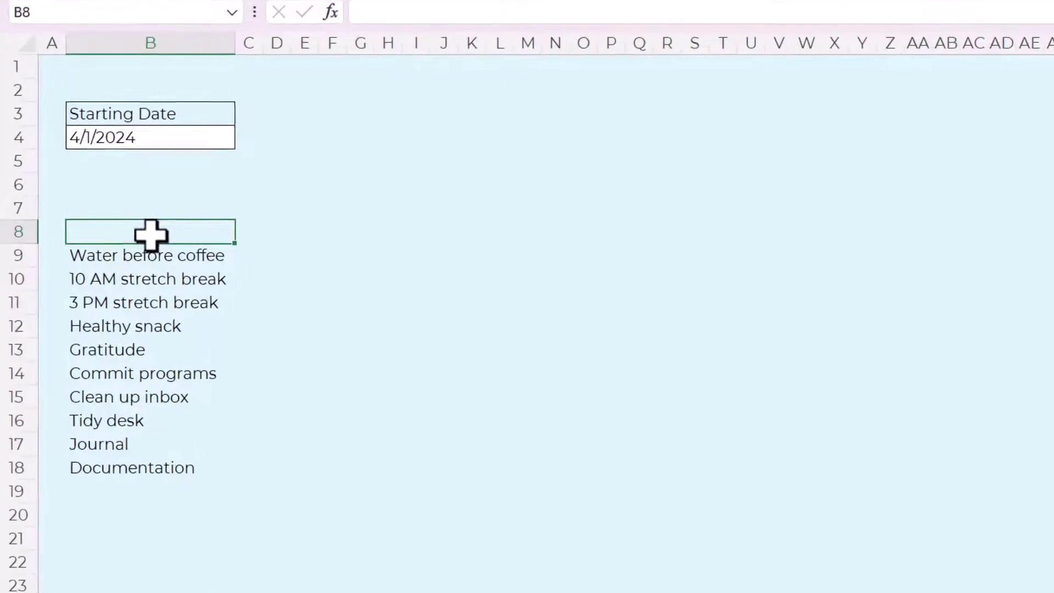
key("Right")
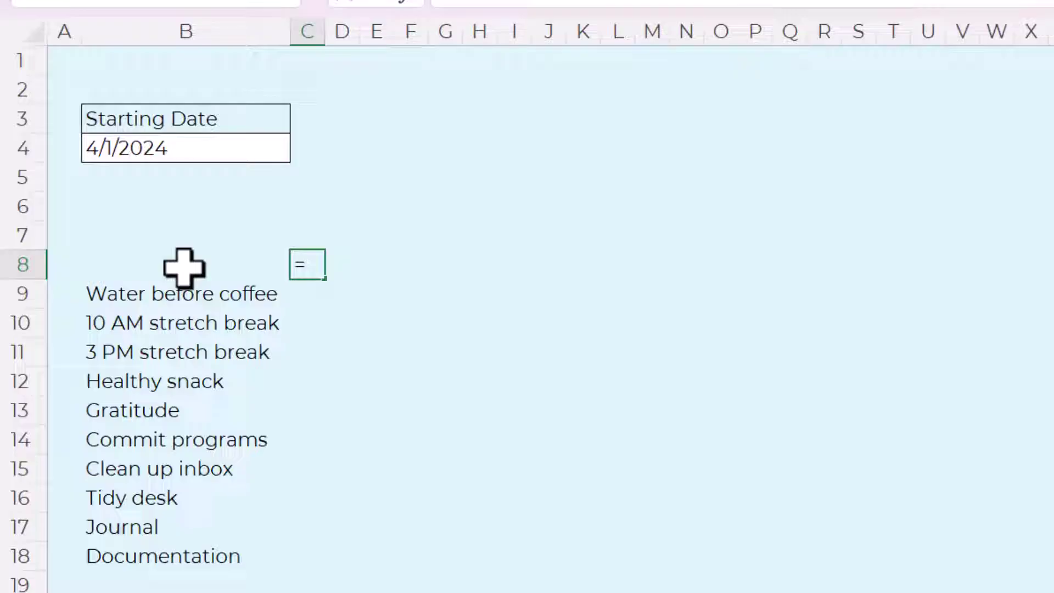
type("=SEQUENCE(")
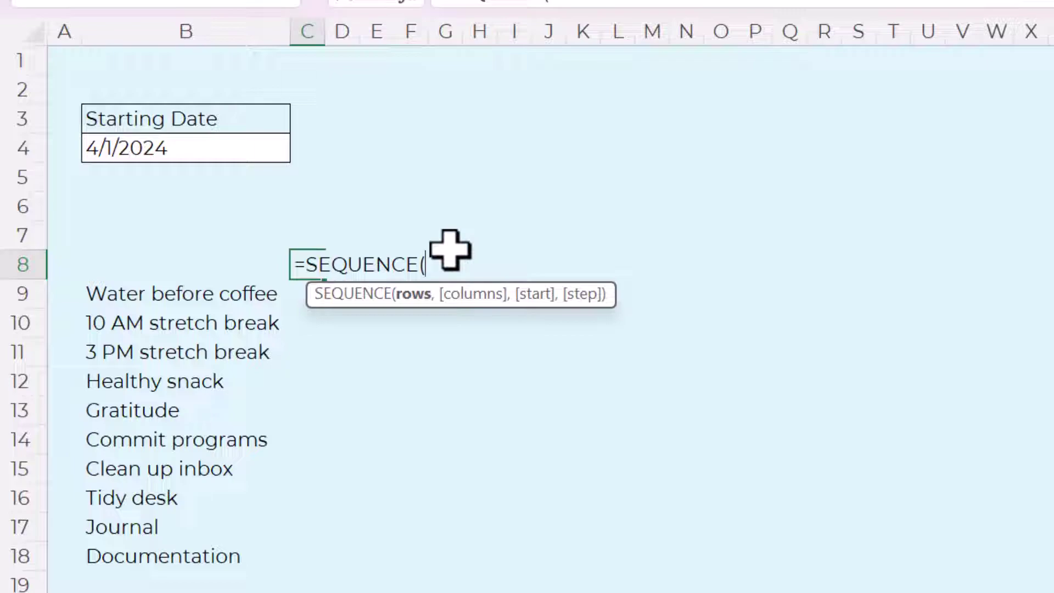
type(",6*7")
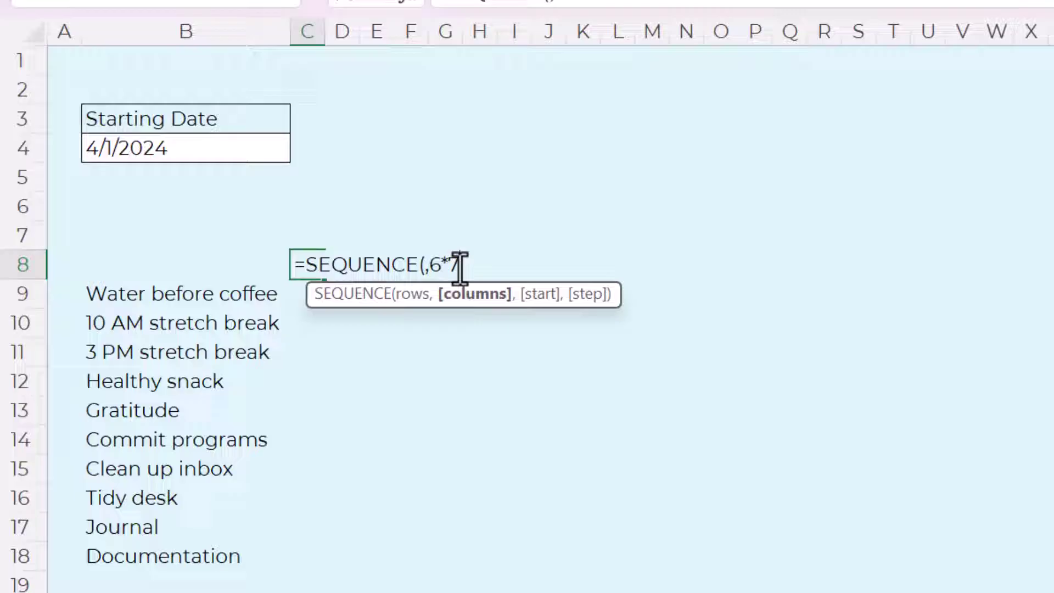
type(",")
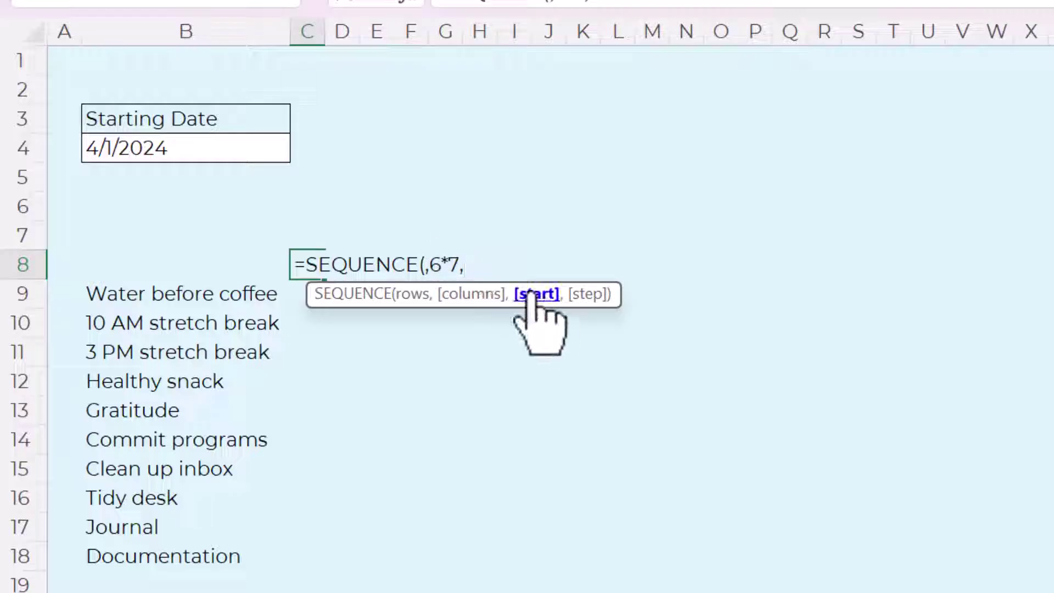
left_click(173, 147)
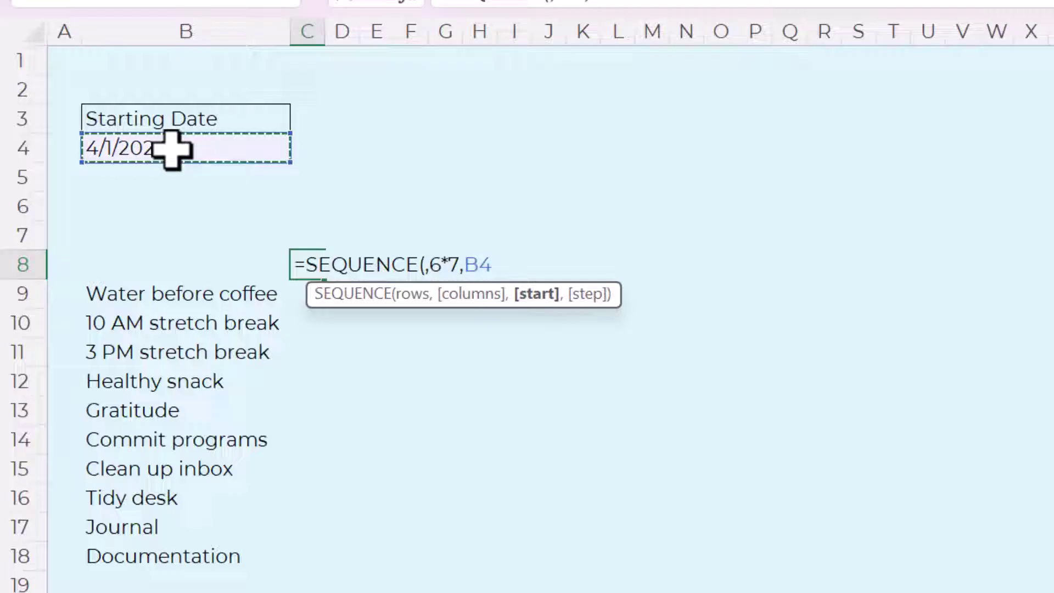
type(")")
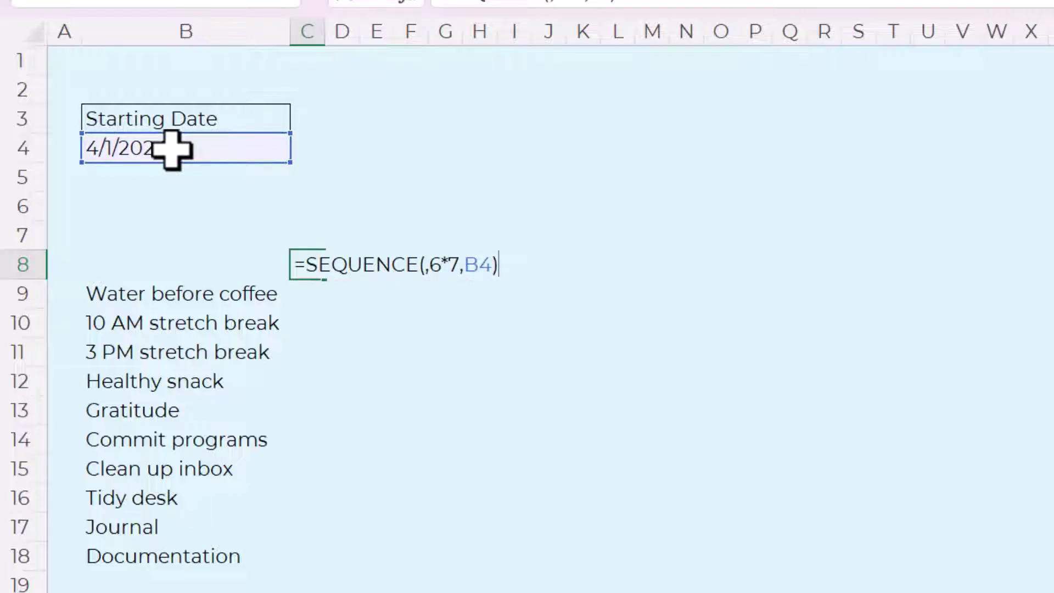
key("Return")
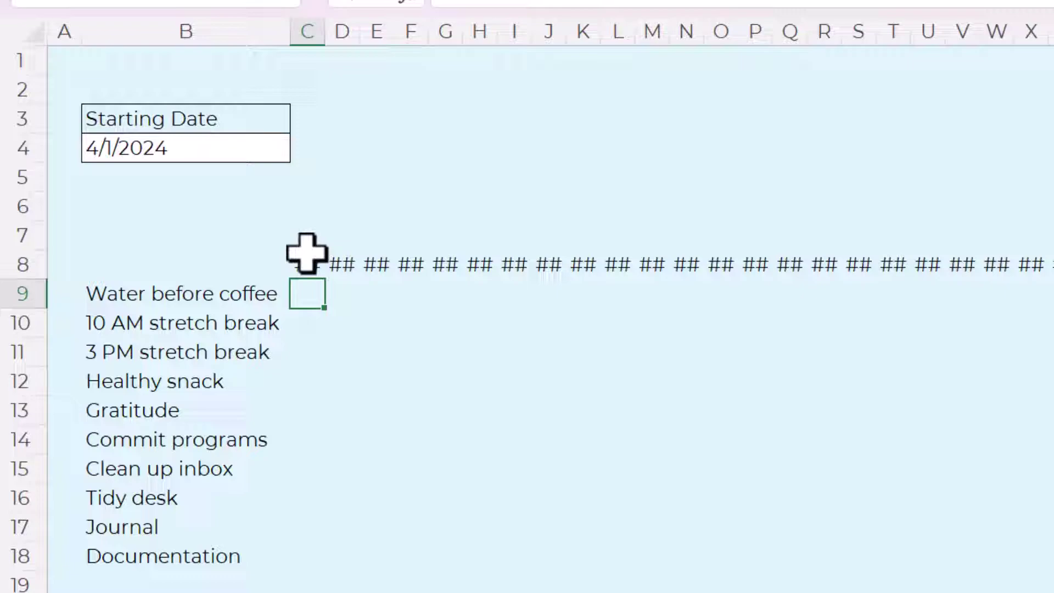
Format the generated sequence in row 8 as Date with the 3/14 type.
left_click_drag(299, 262, 1049, 269)
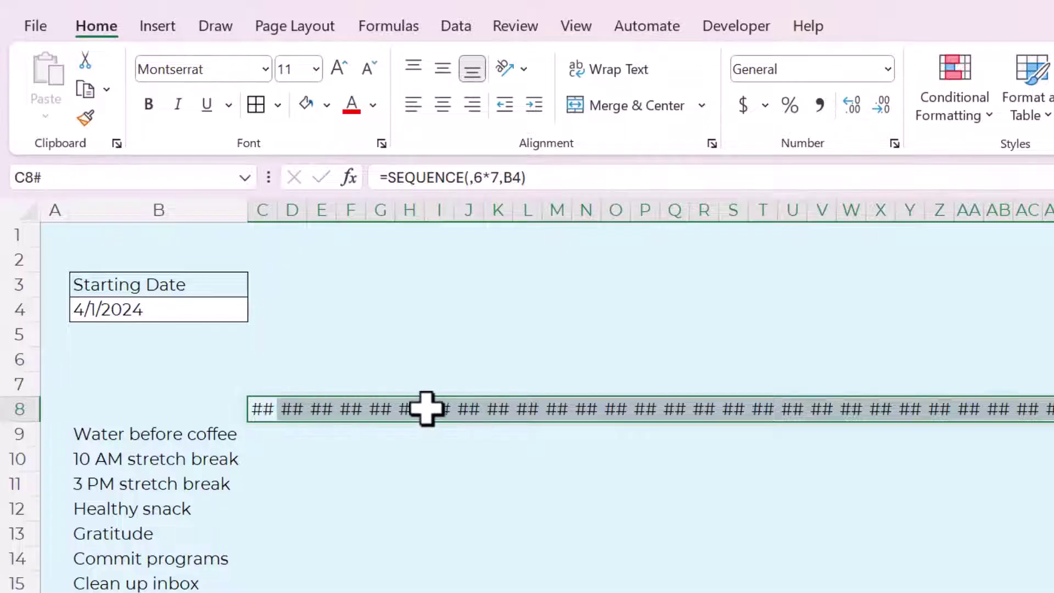
left_click(888, 69)
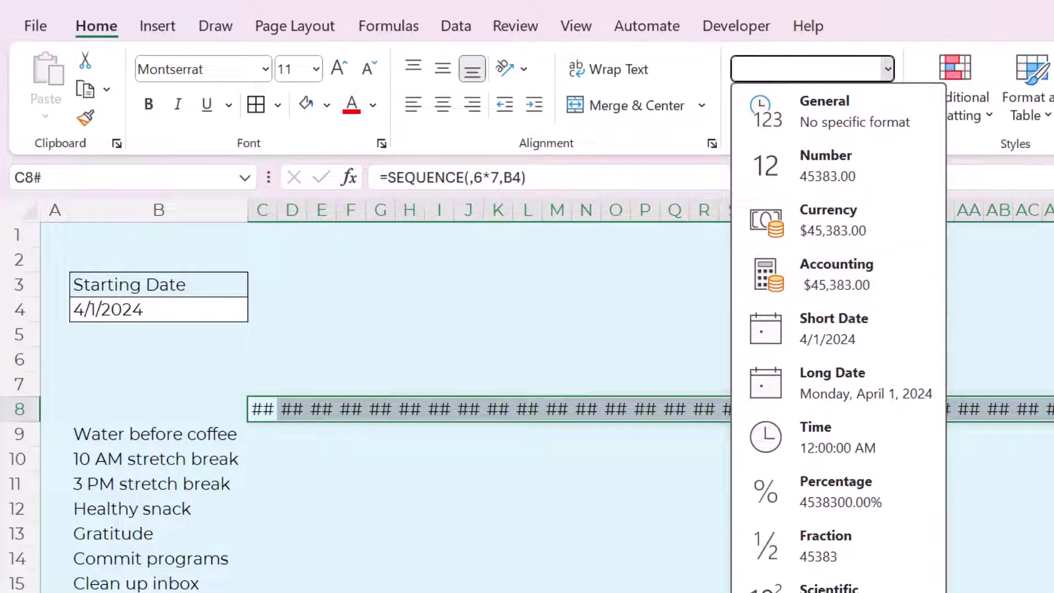
left_click(841, 383)
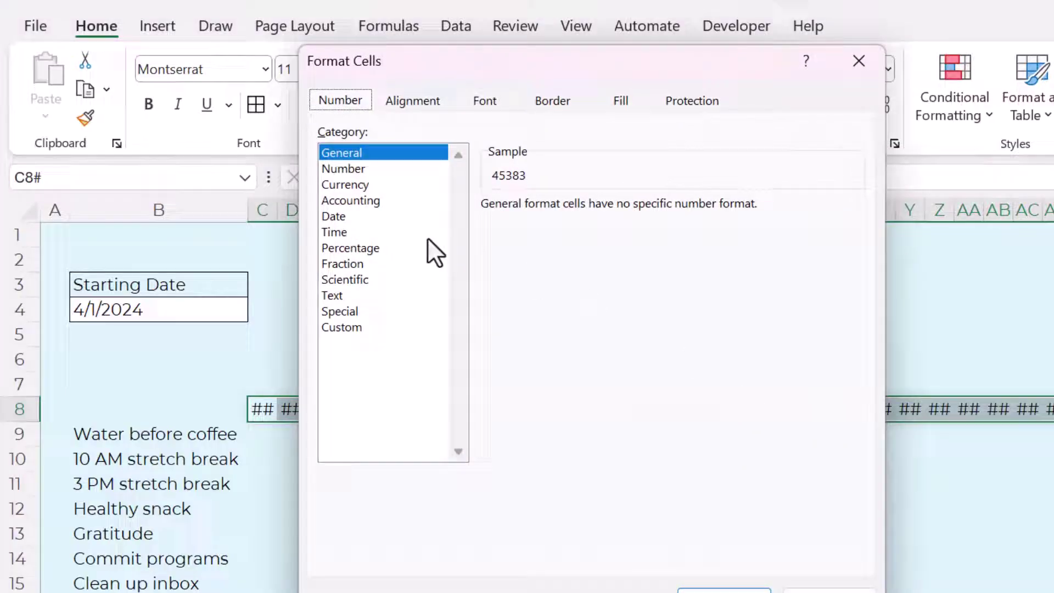
left_click(337, 217)
left_click(500, 272)
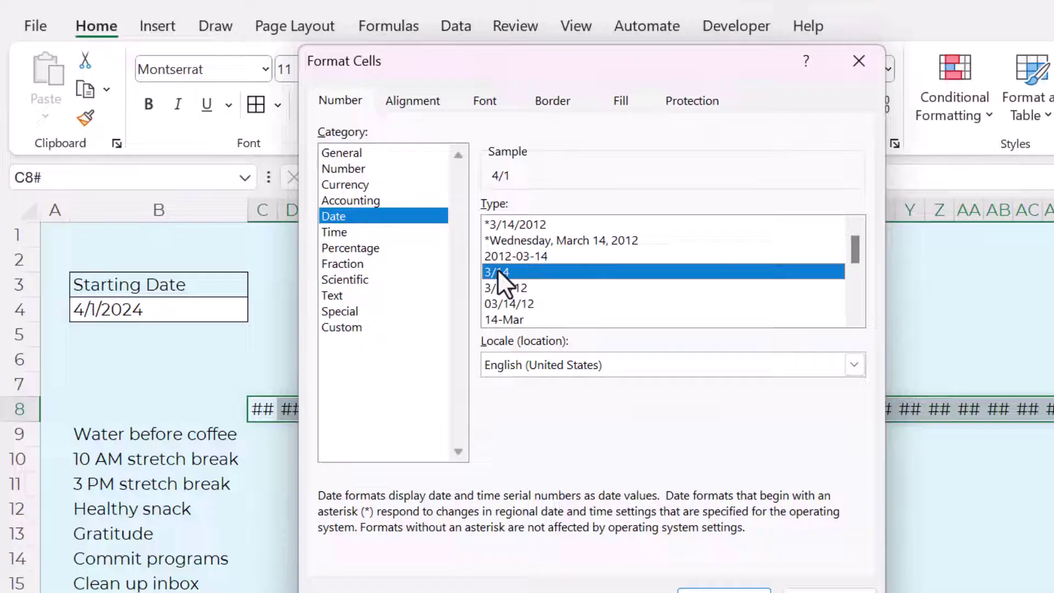
left_click(725, 588)
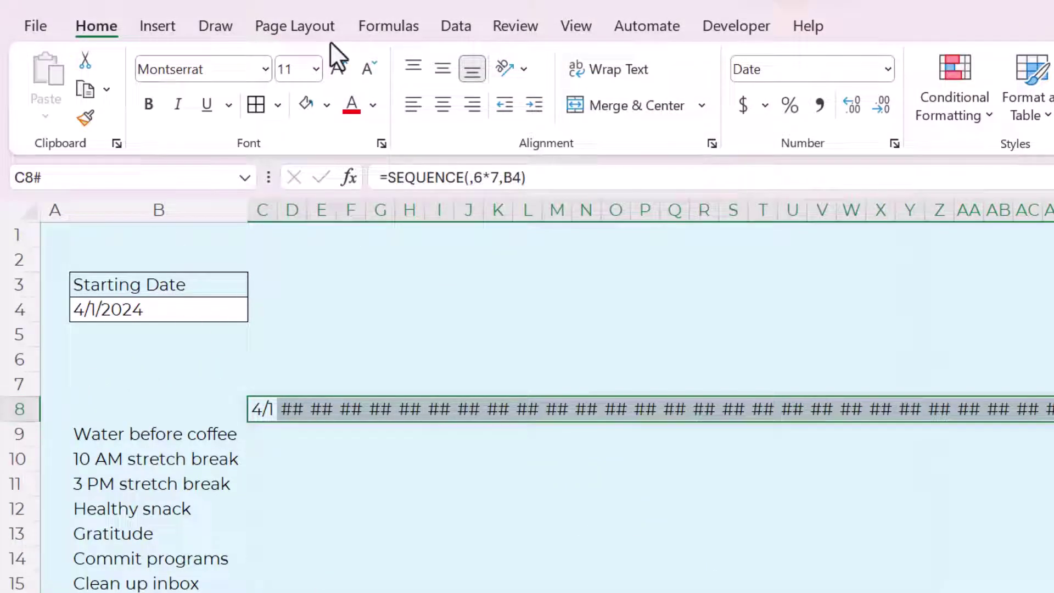
Set the font size of the dates in row 8 to 10 and make them bold.
left_click(373, 73)
left_click(372, 71)
left_click(371, 71)
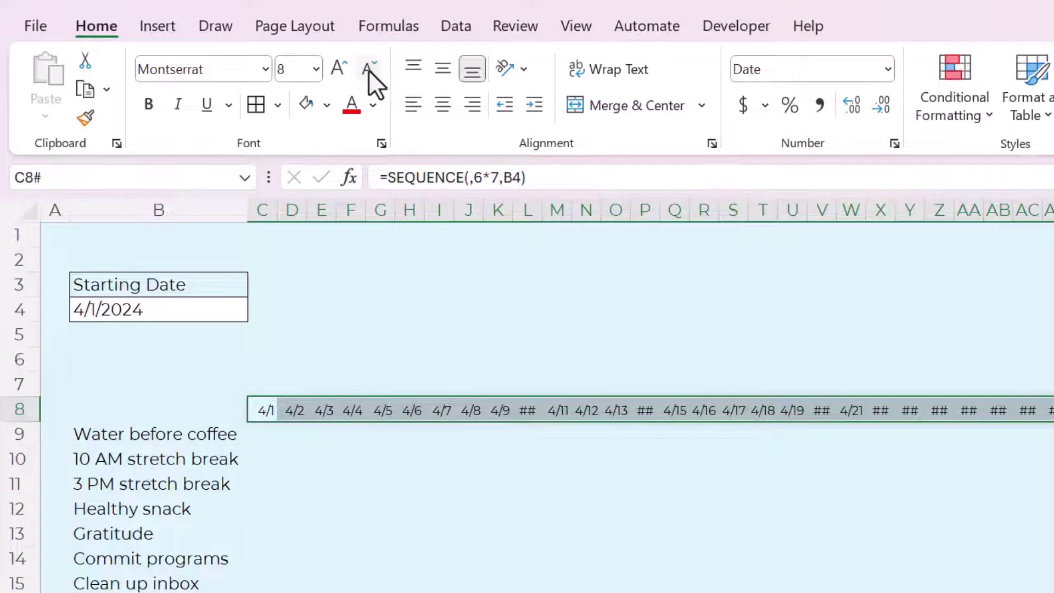
left_click(340, 67)
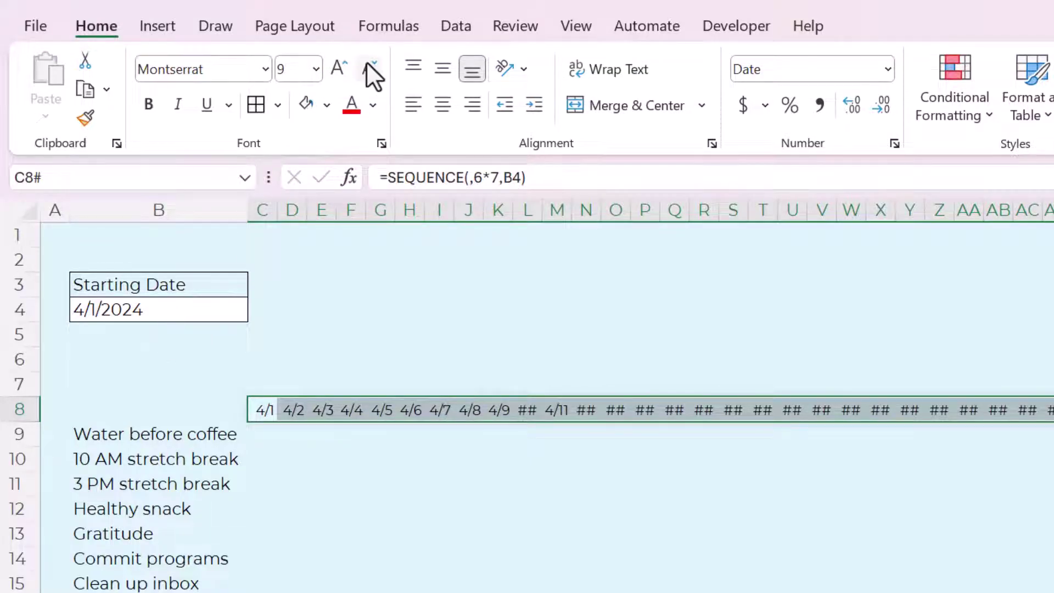
left_click(368, 67)
left_click(340, 67)
left_click(338, 68)
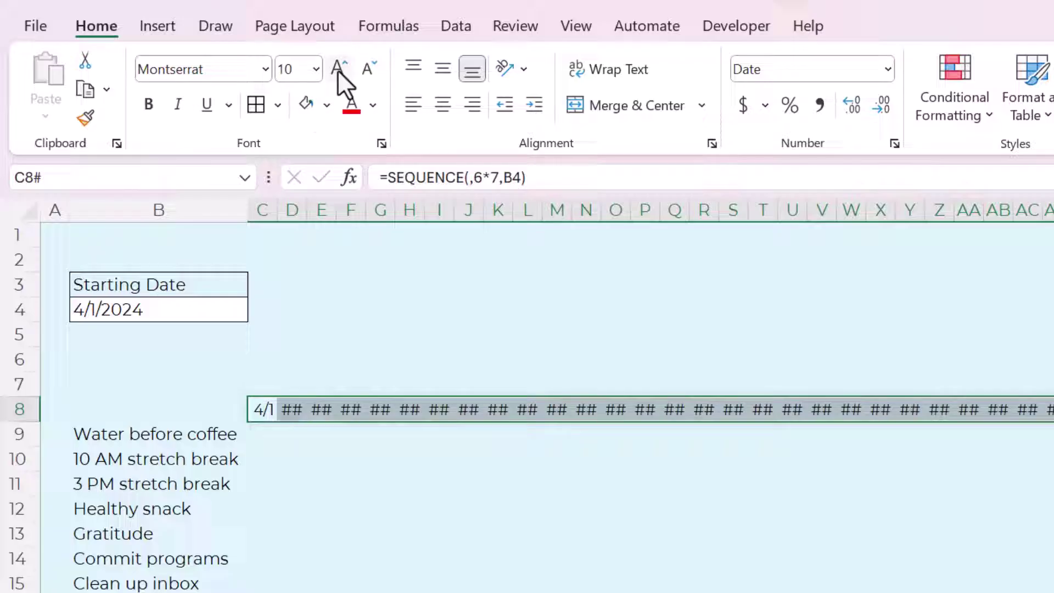
left_click(149, 104)
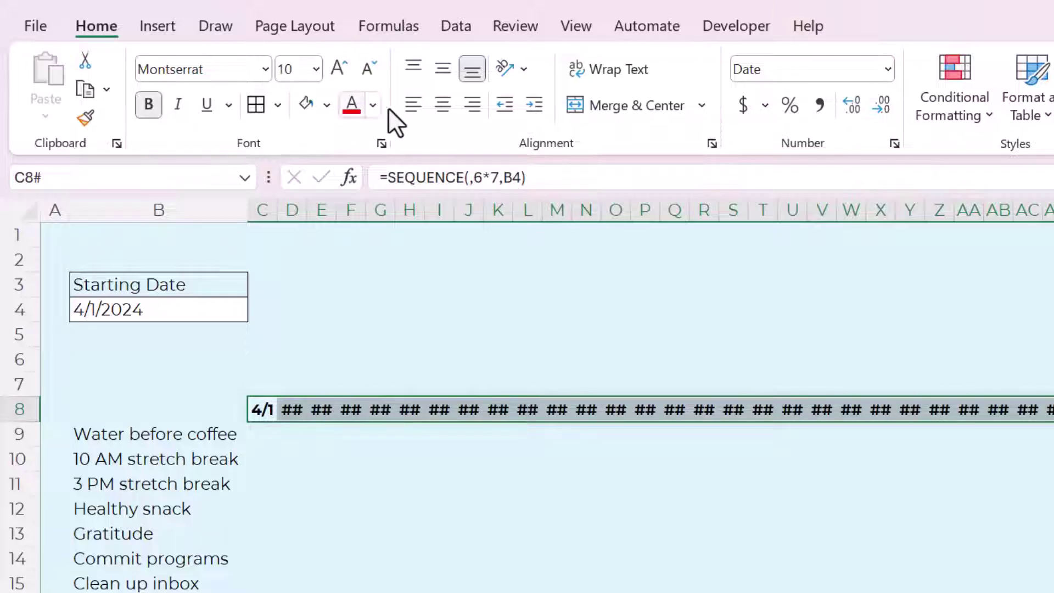
Rotate the text of the dates in row 8 upward.
left_click(501, 69)
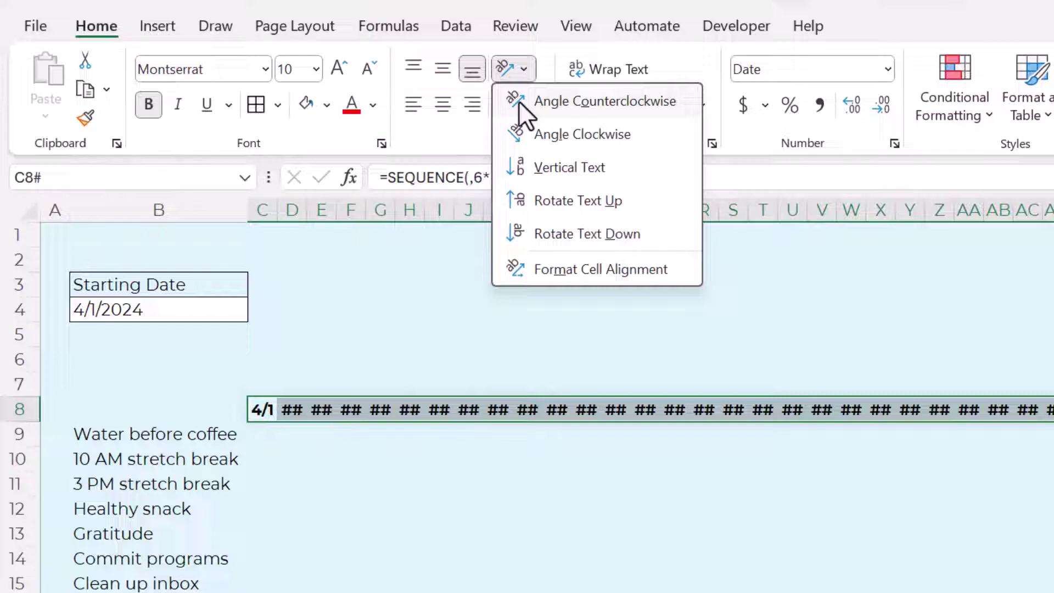
left_click(551, 203)
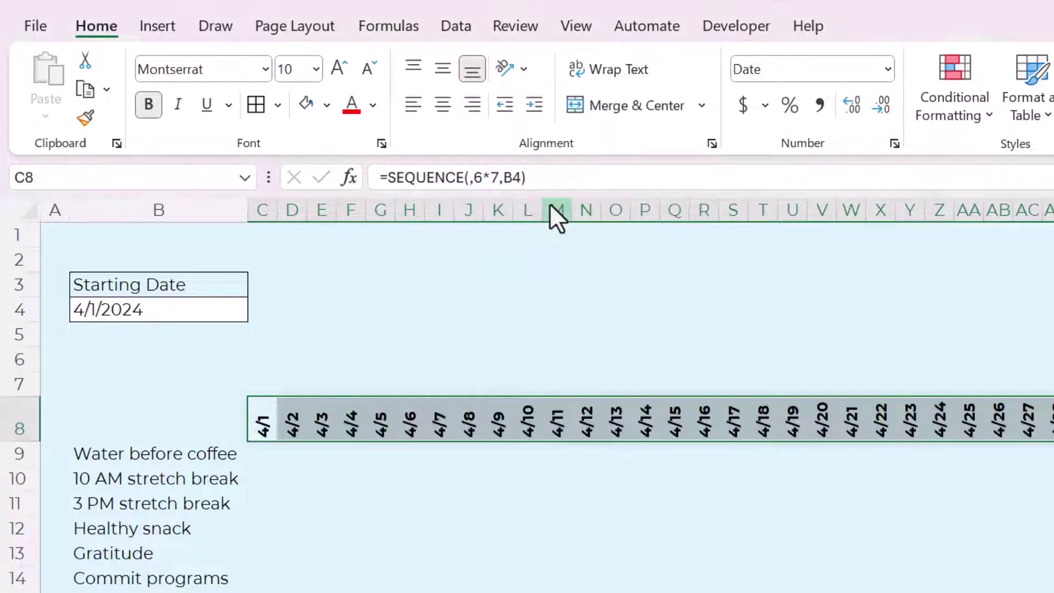
left_click(296, 457)
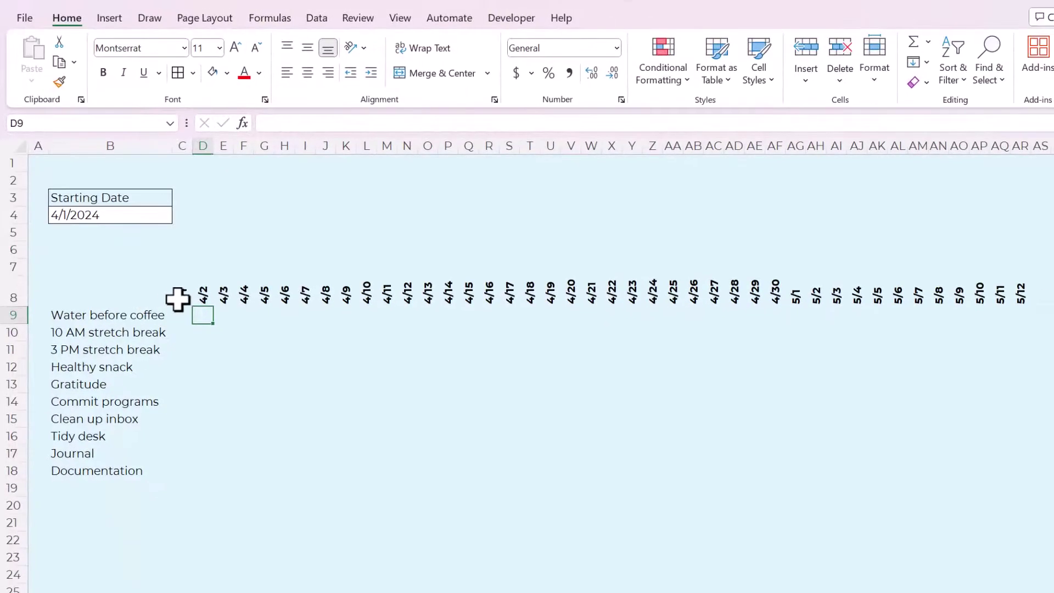
Apply all borders to the tracker grid C8:AR18, including the date row.
left_click_drag(244, 413, 257, 592)
left_click_drag(187, 477, 1032, 469)
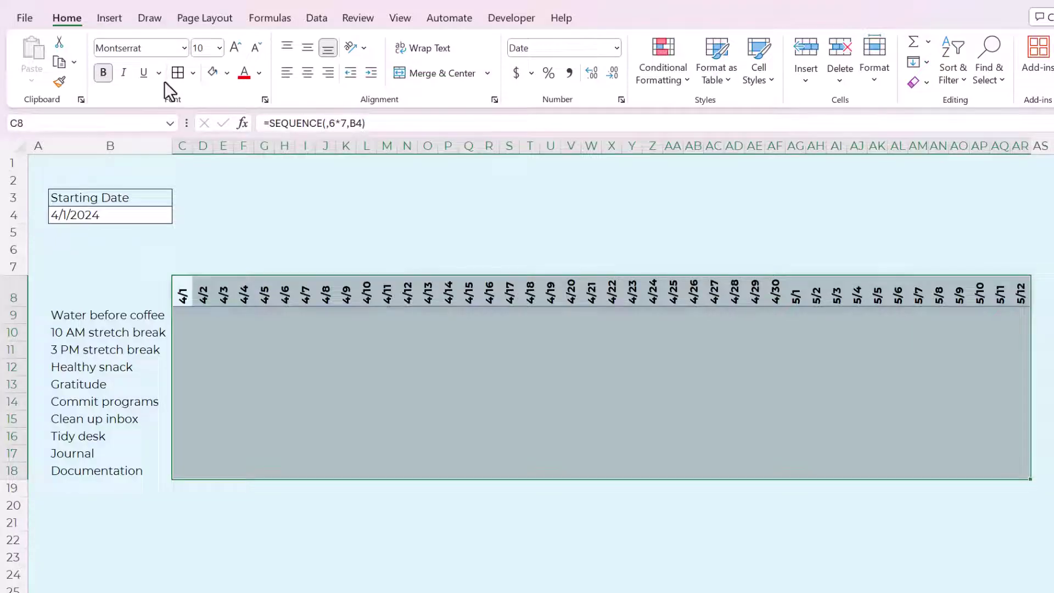
left_click(178, 73)
left_click(292, 362)
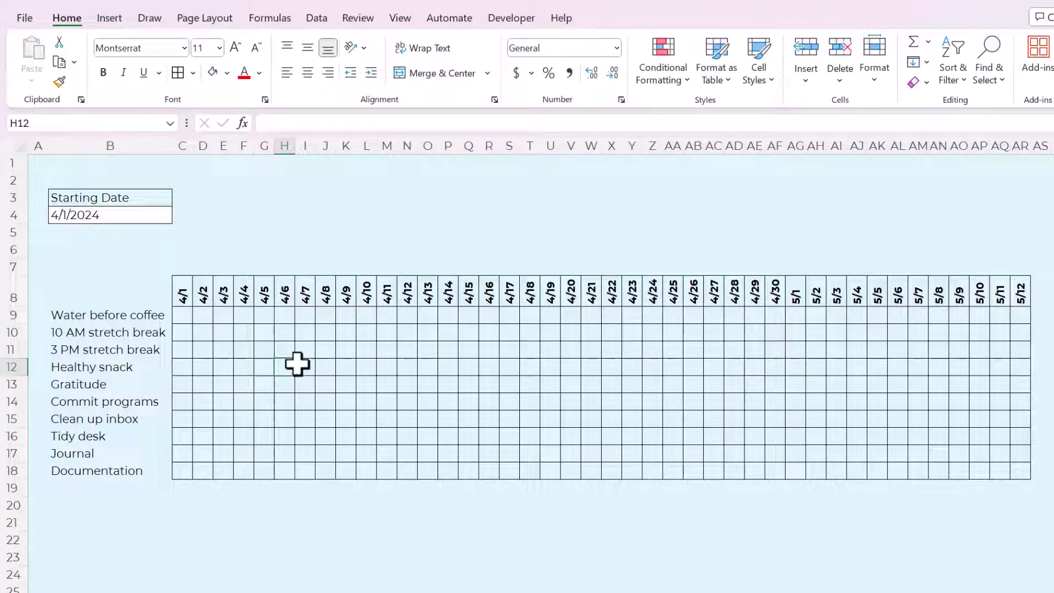
Add list data validation with the source 1,0 to the habit cells C9:AR18.
left_click(199, 318)
left_click_drag(182, 314, 1016, 473)
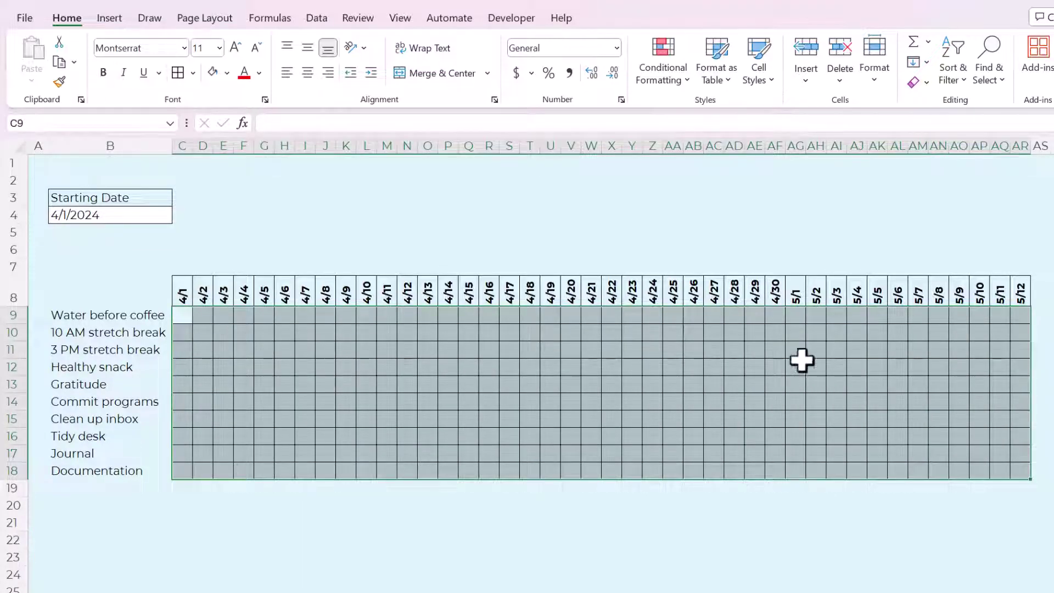
left_click(317, 18)
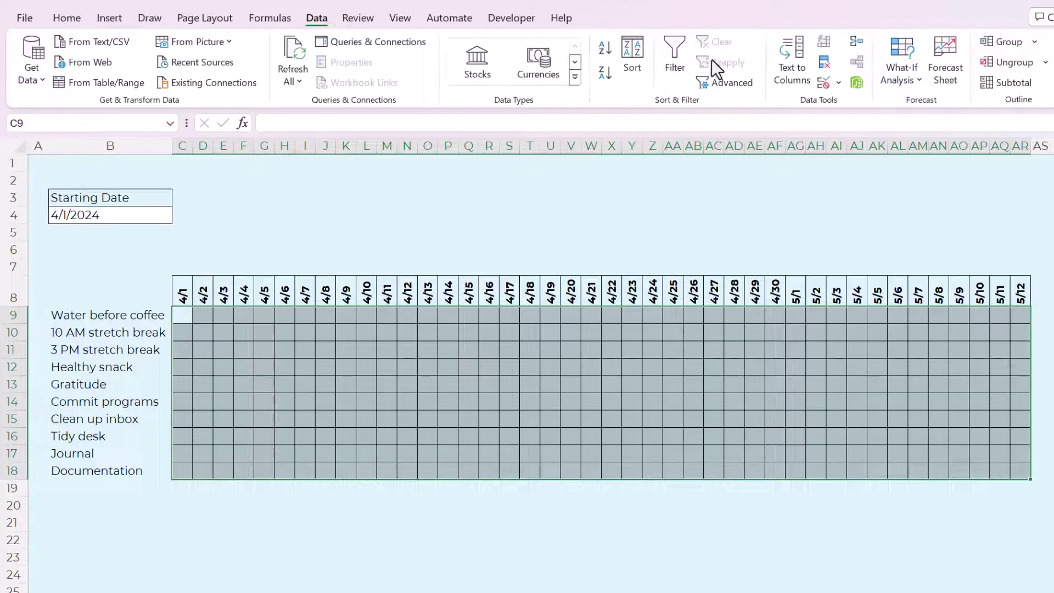
left_click(825, 83)
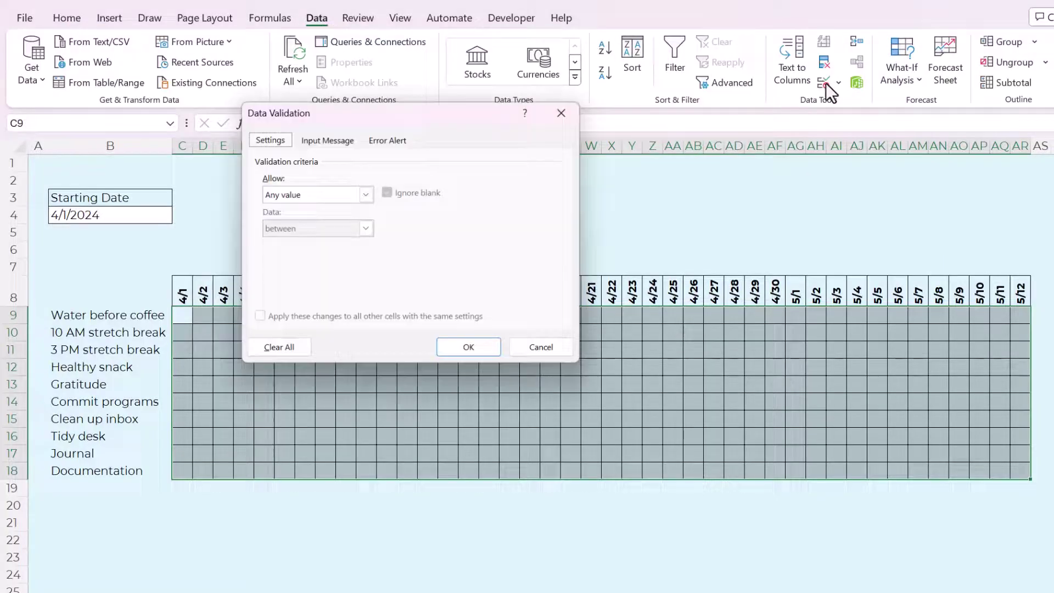
left_click(284, 198)
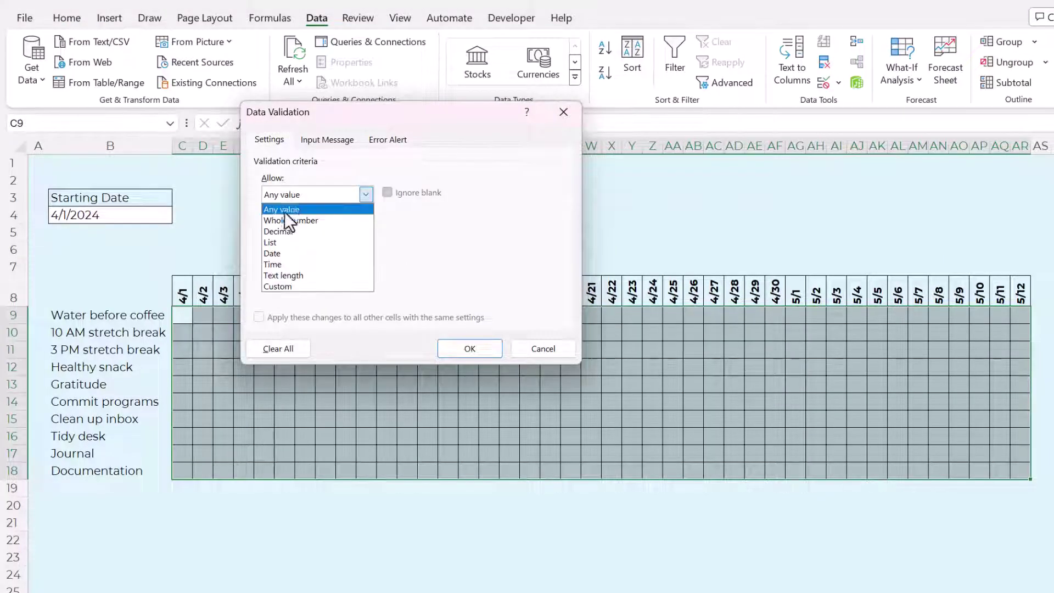
left_click(285, 242)
left_click(283, 262)
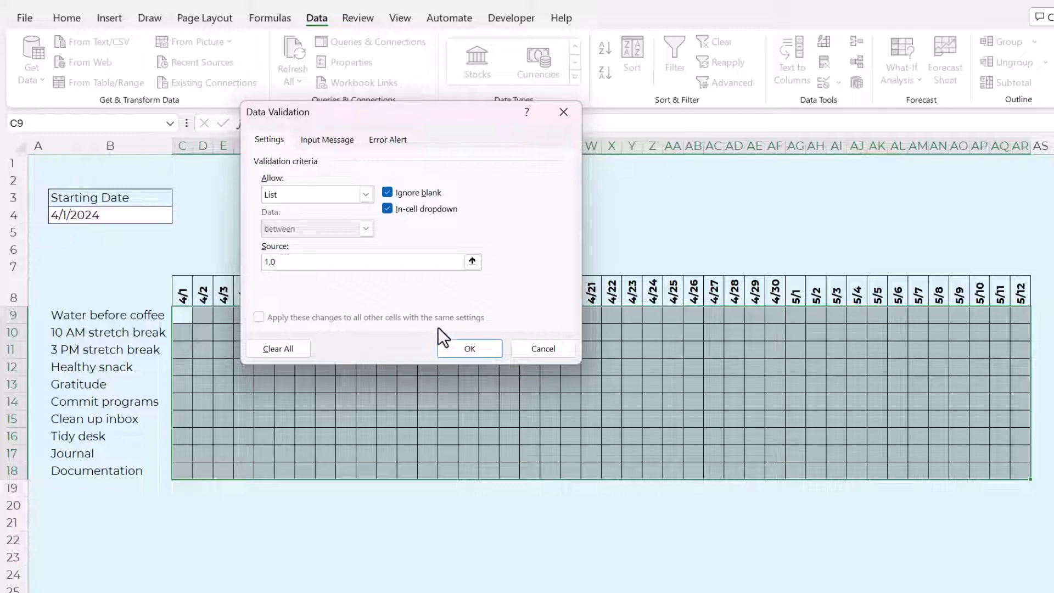
left_click(477, 350)
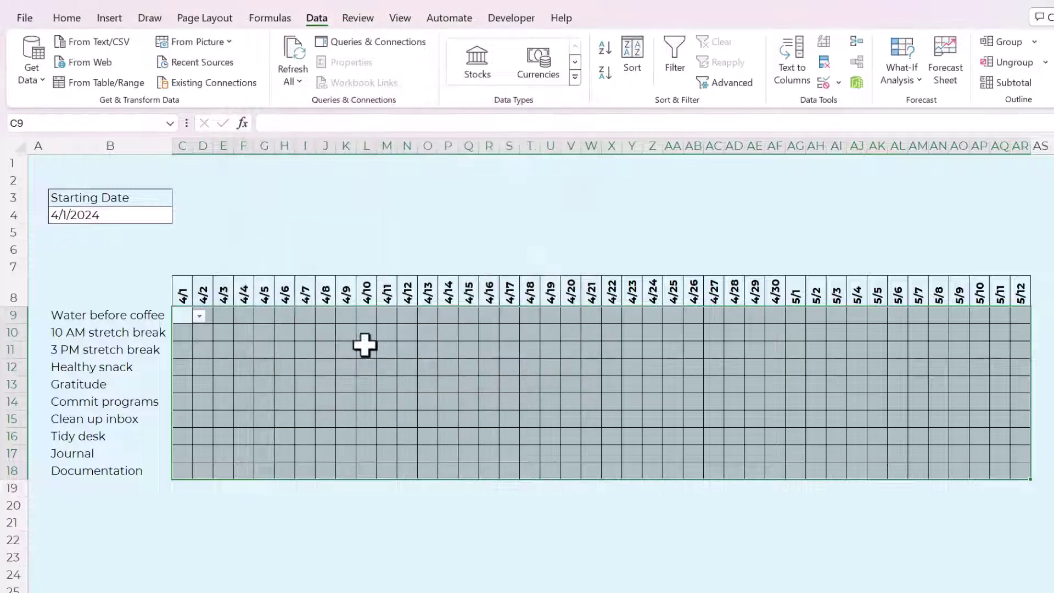
Choose 1 for Water before coffee and 10 AM stretch break, and 0 for 3 PM stretch break, in the 4/1 column.
left_click(184, 314)
left_click(199, 317)
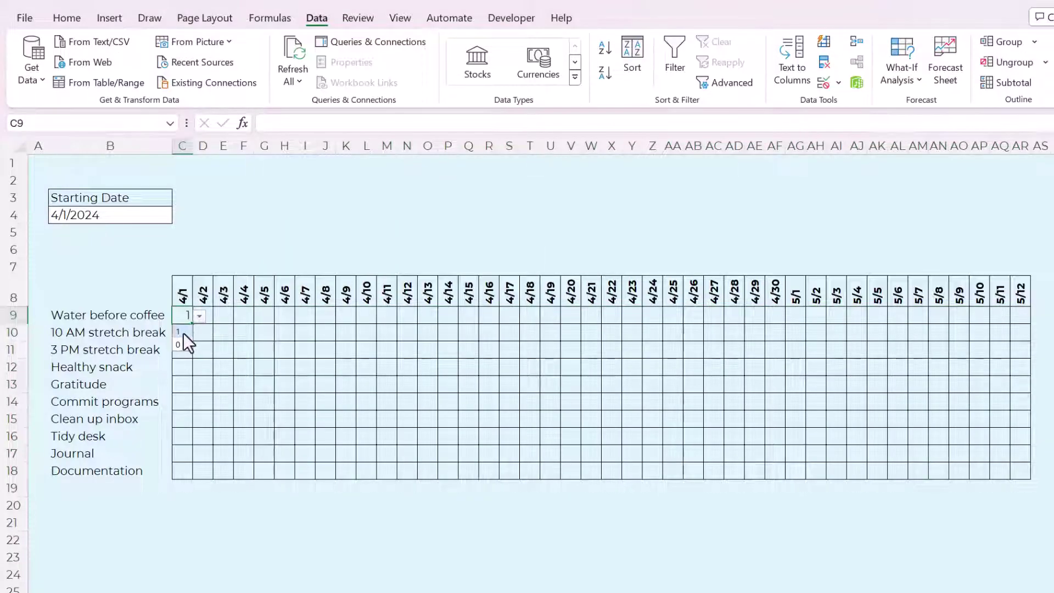
left_click(184, 331)
left_click(199, 334)
left_click(181, 349)
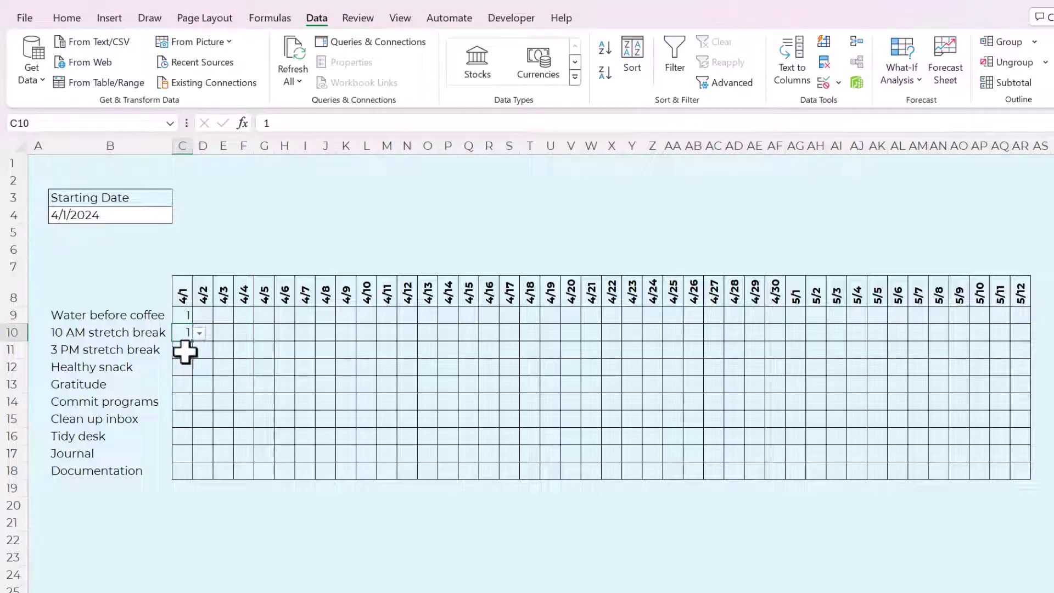
left_click(185, 352)
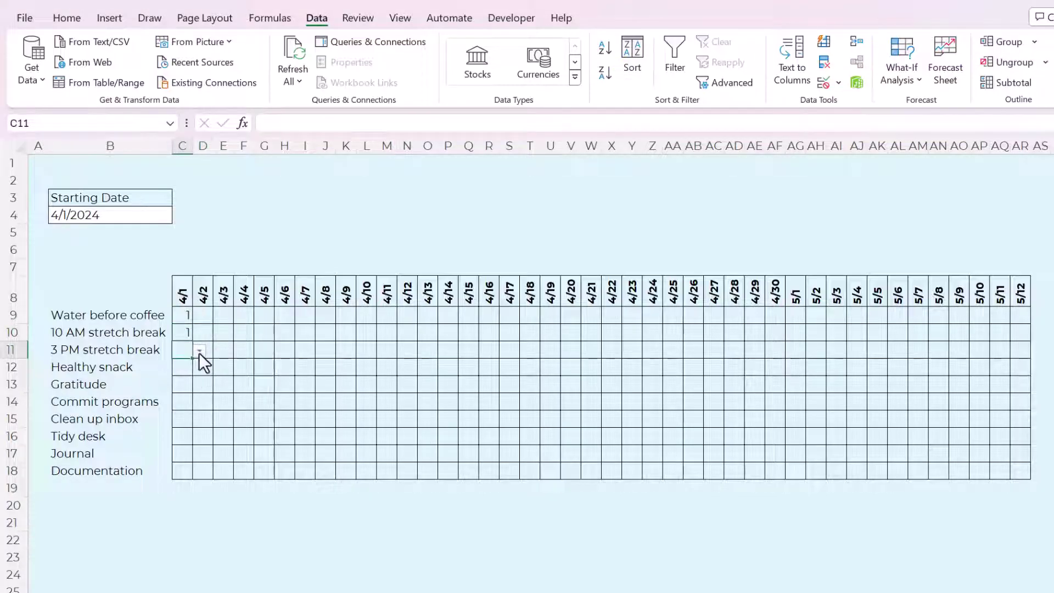
left_click(199, 351)
left_click(186, 382)
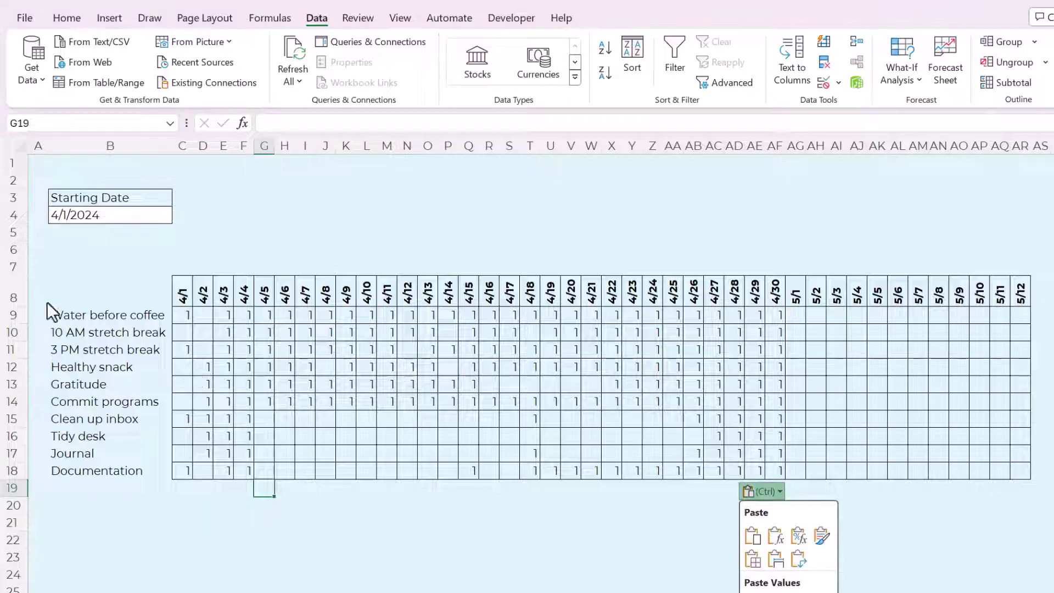
Set the font color of the habit cells C9:AR18 to Turquoise, Accent 1, Lighter 80%.
key("Escape")
left_click(146, 302)
left_click_drag(184, 314, 352, 384)
left_click_drag(586, 432, 1012, 470)
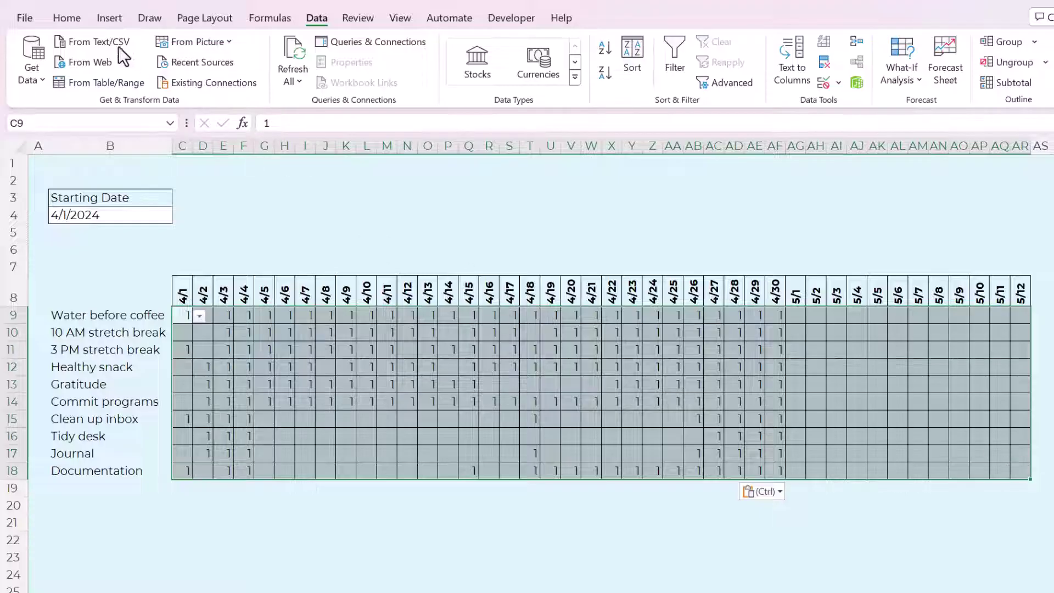
left_click(66, 20)
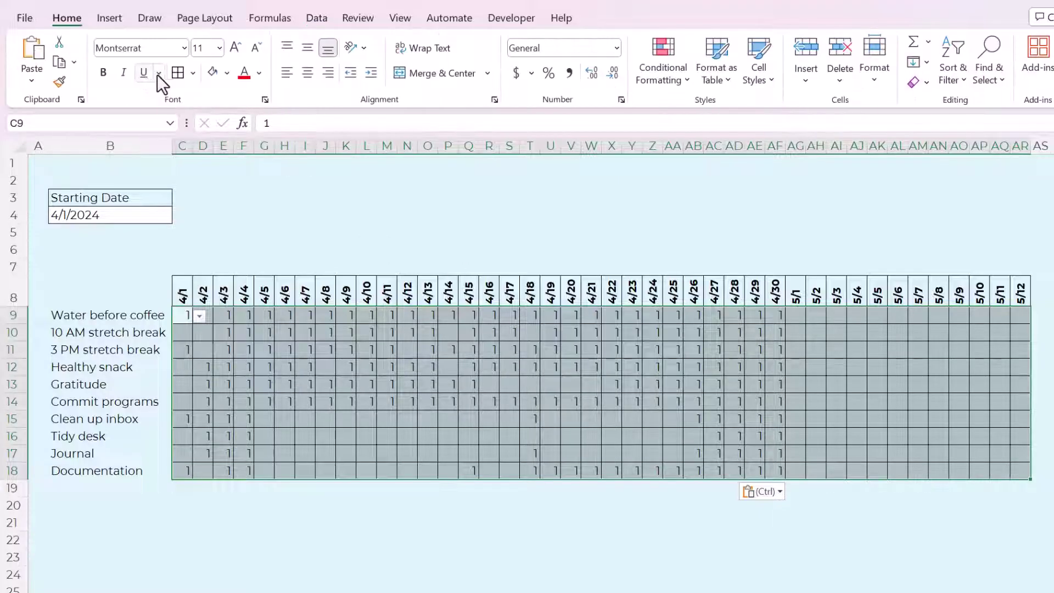
left_click(260, 74)
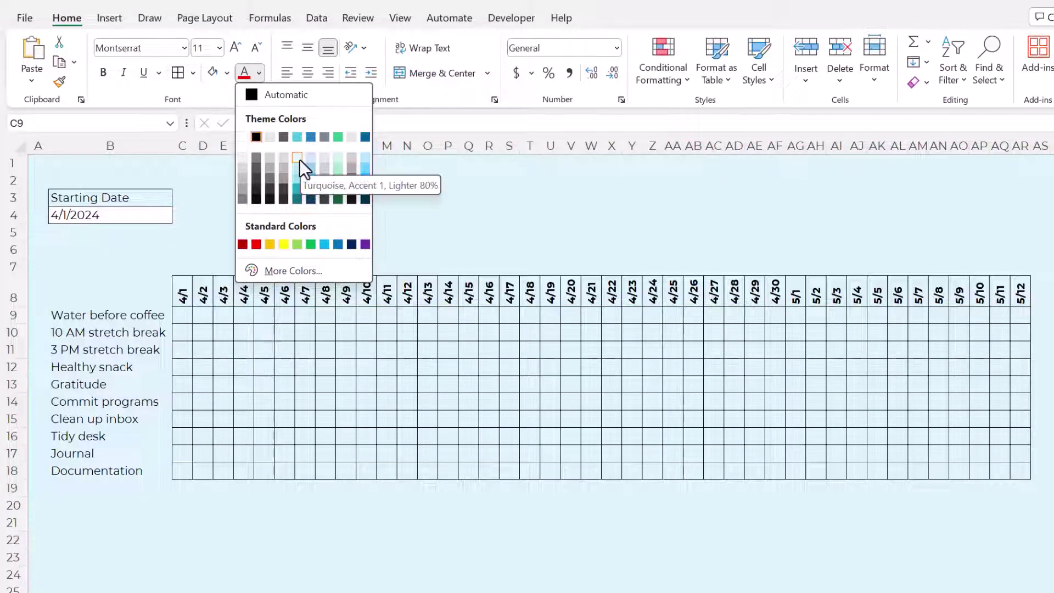
left_click(298, 159)
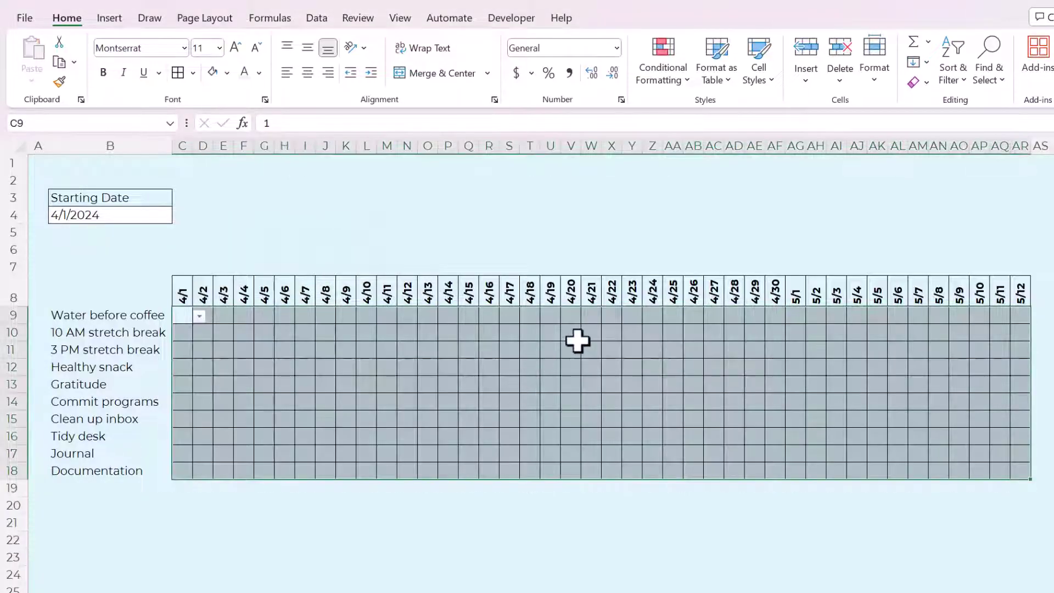
Create a conditional formatting rule for C9:AR18 that formats only cells with a value equal to 1.
left_click(662, 75)
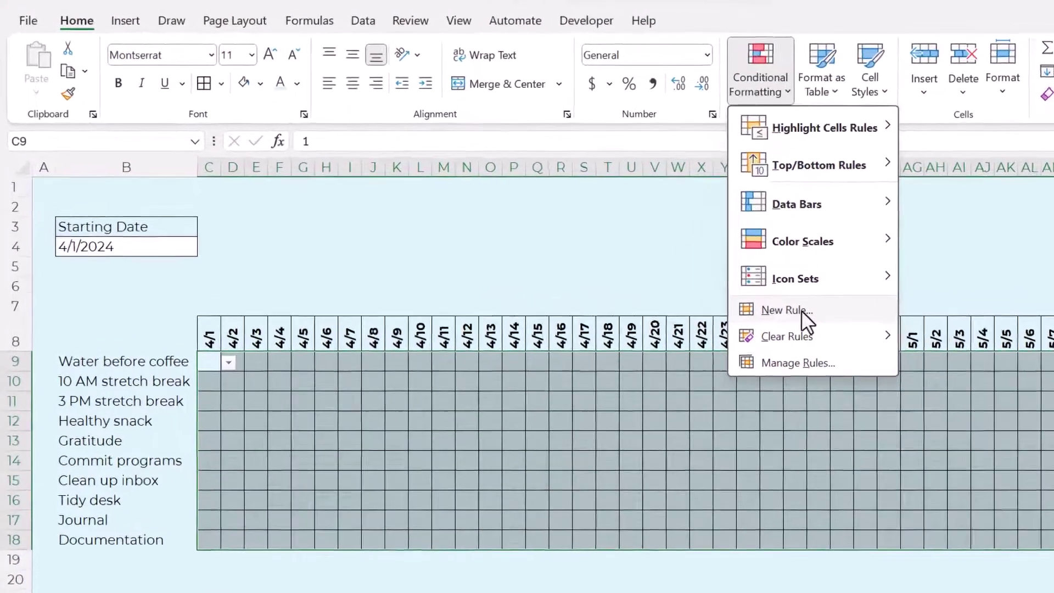
left_click(801, 310)
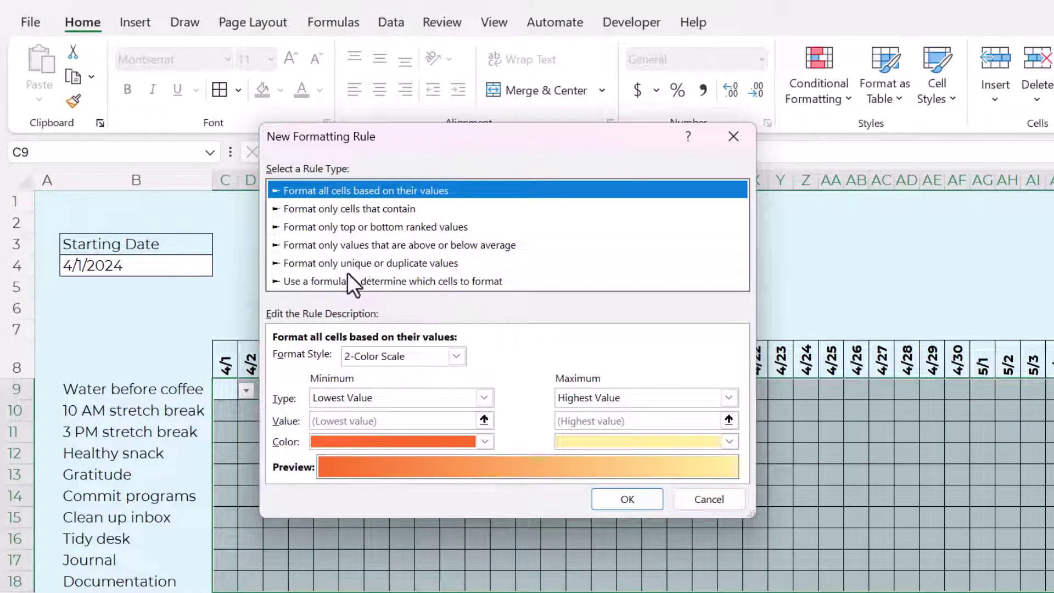
left_click(334, 209)
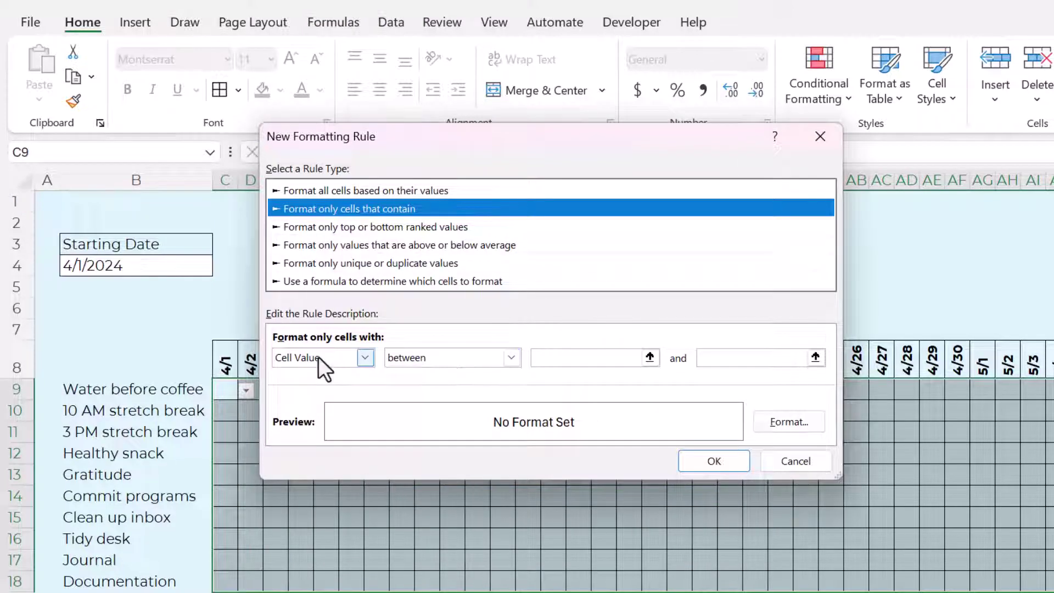
left_click(448, 358)
left_click(438, 400)
left_click(582, 358)
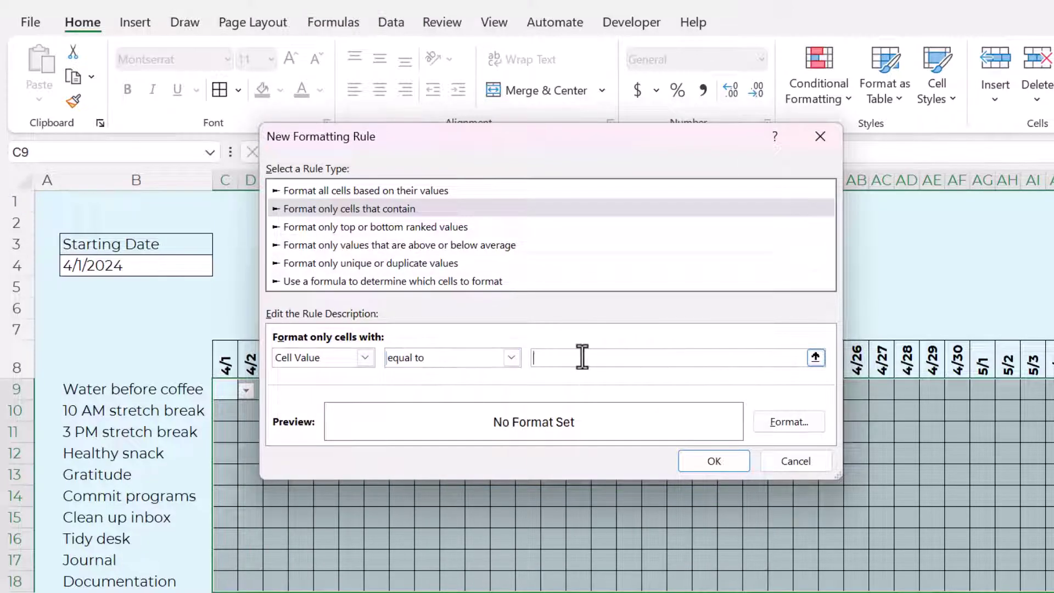
type("1")
Give the new formatting rule the dark blue theme fill and apply it to the habit cells.
left_click(800, 427)
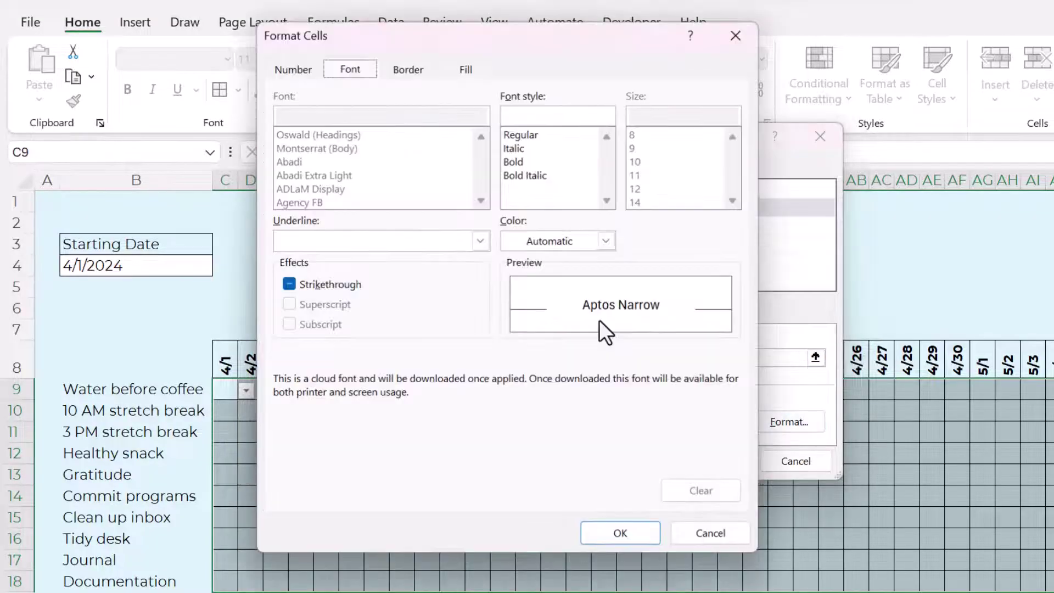
left_click(467, 70)
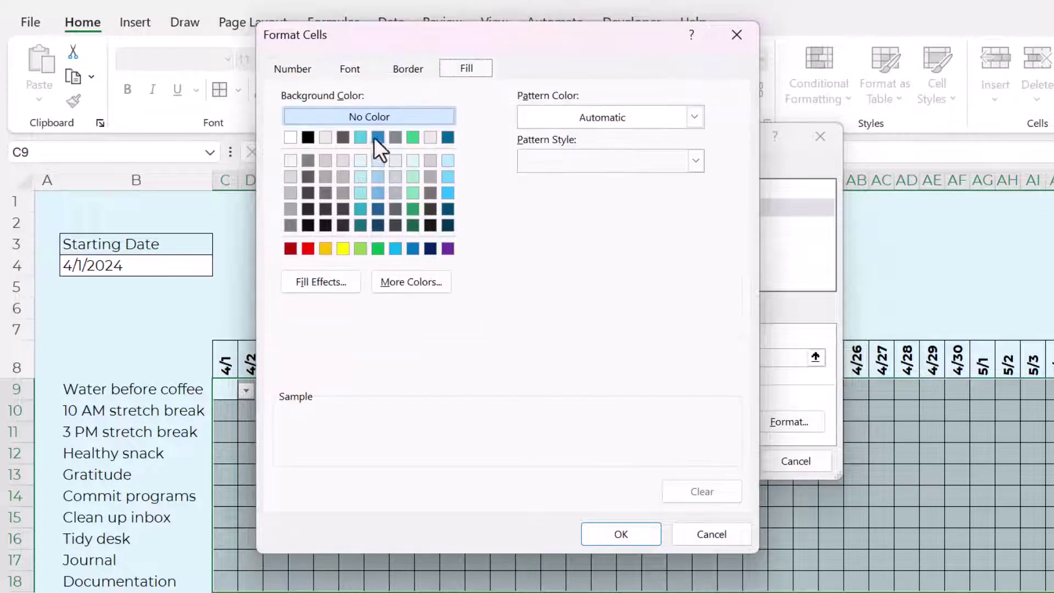
left_click(449, 137)
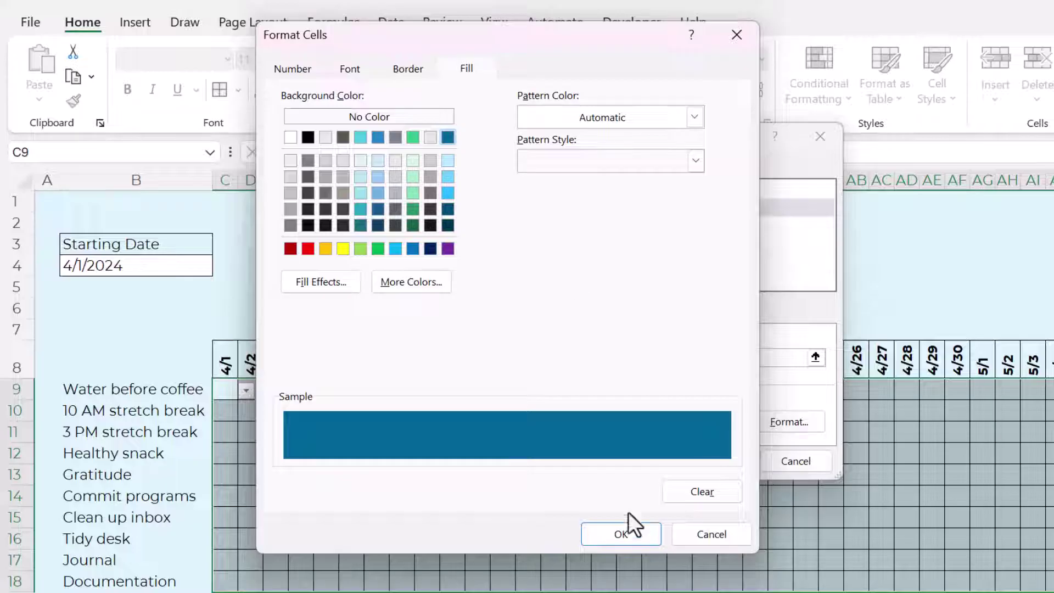
left_click(626, 533)
left_click(742, 462)
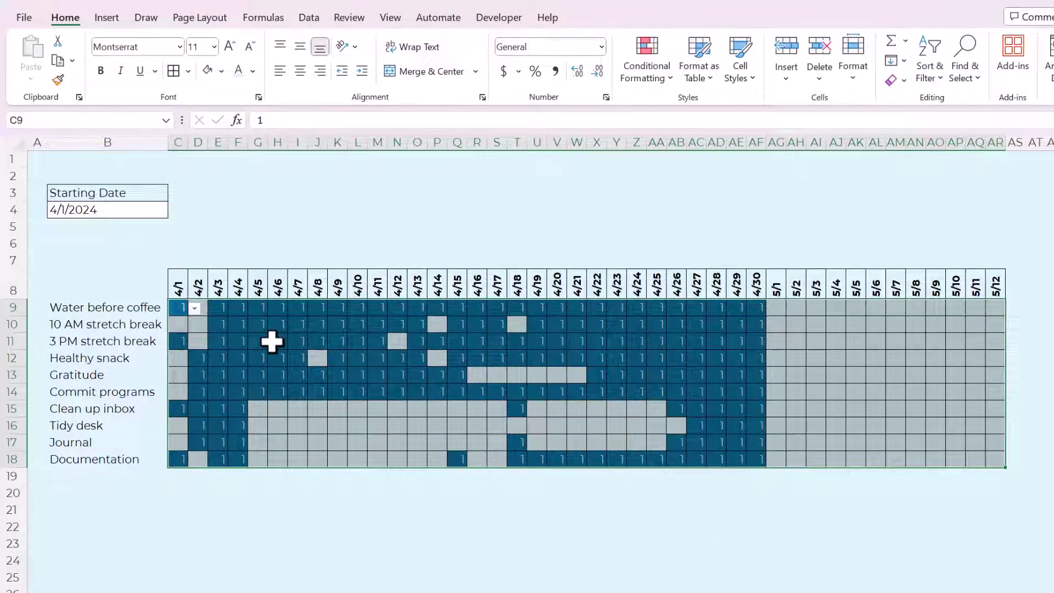
left_click(272, 341)
Set the font color of C9:AR18 to the same dark blue theme color as the conditional fill.
left_click_drag(181, 306, 998, 463)
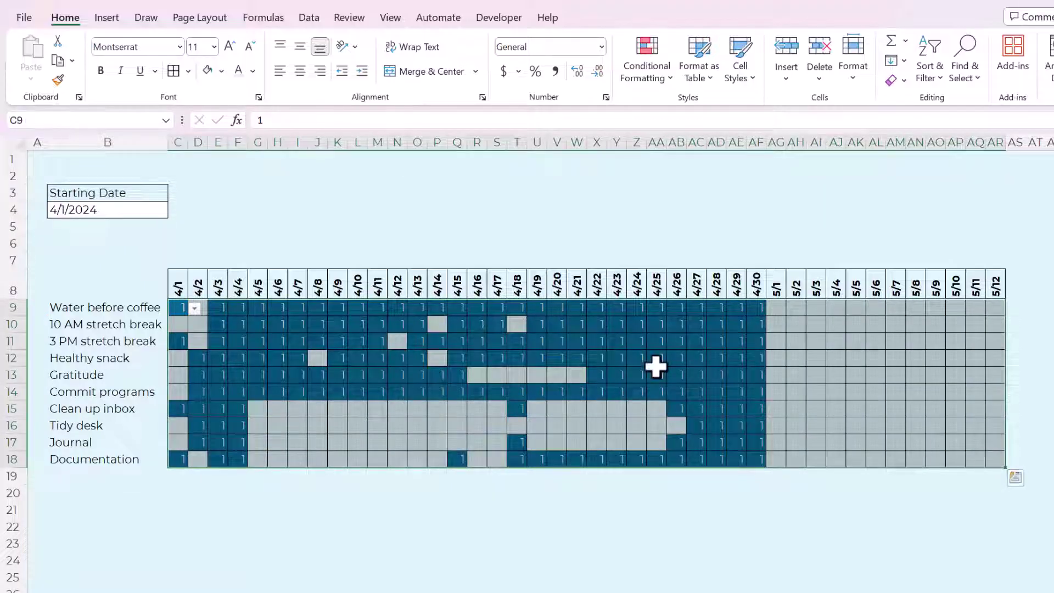
left_click(253, 72)
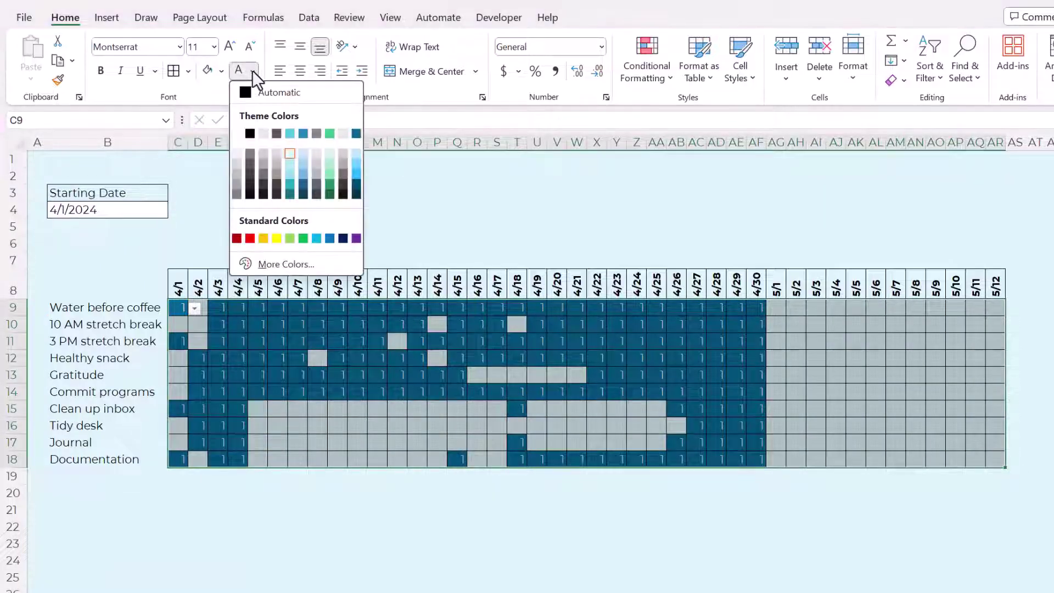
left_click(356, 134)
left_click(530, 379)
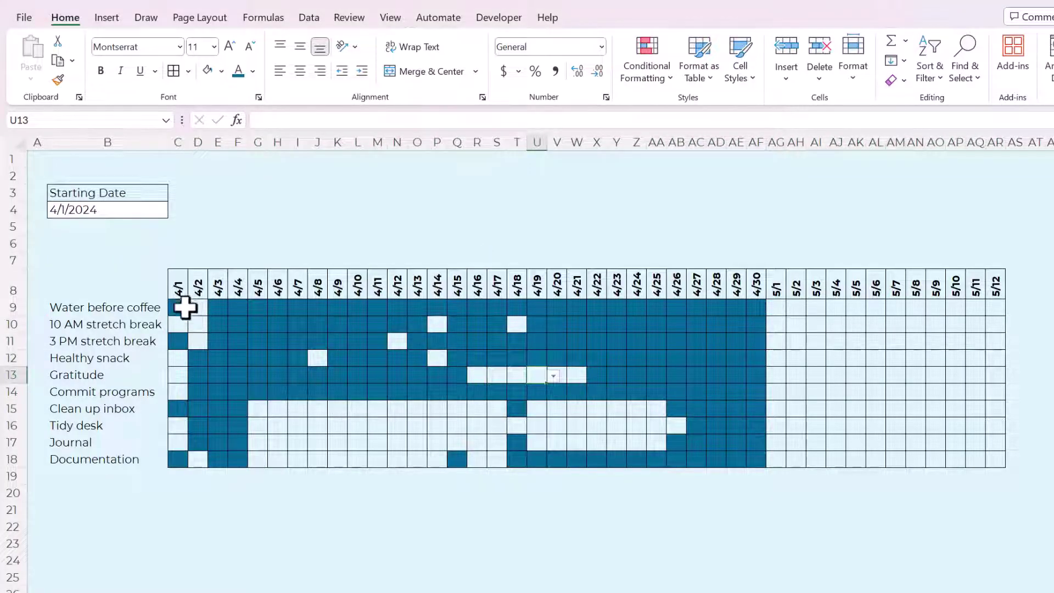
Enter 1 for Clean up inbox on 4/11 and for Journal on 4/8 to mark them as done.
left_click_drag(186, 308, 758, 462)
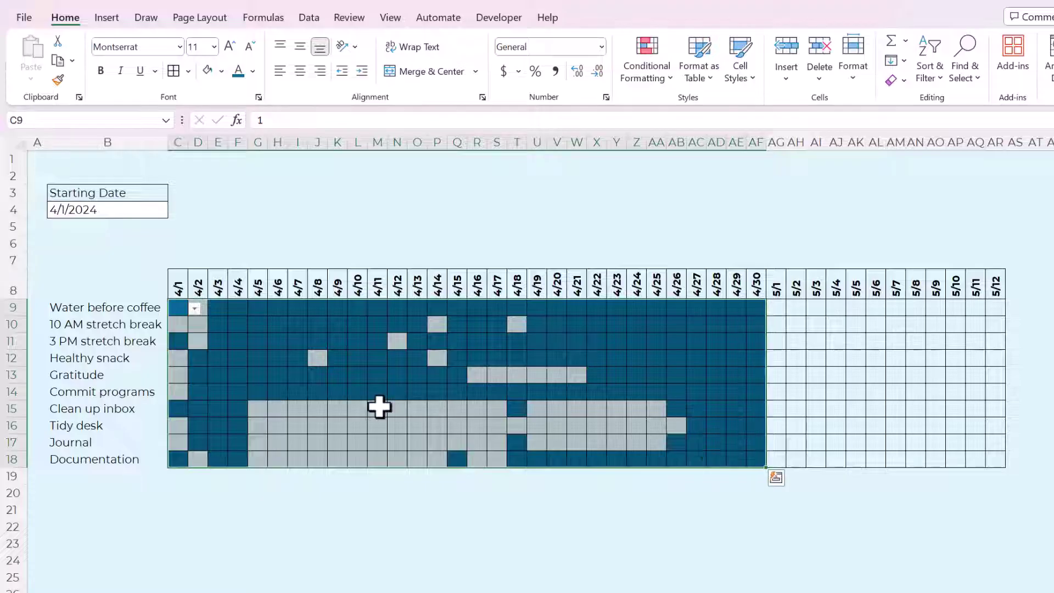
left_click(379, 407)
type("1")
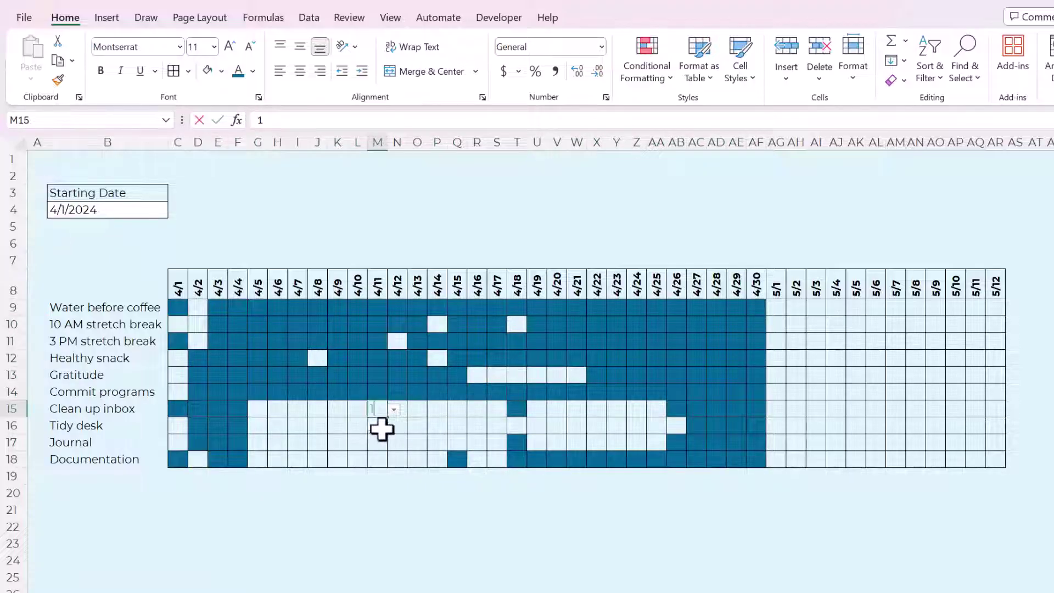
key("ctrl+Return")
left_click(314, 441)
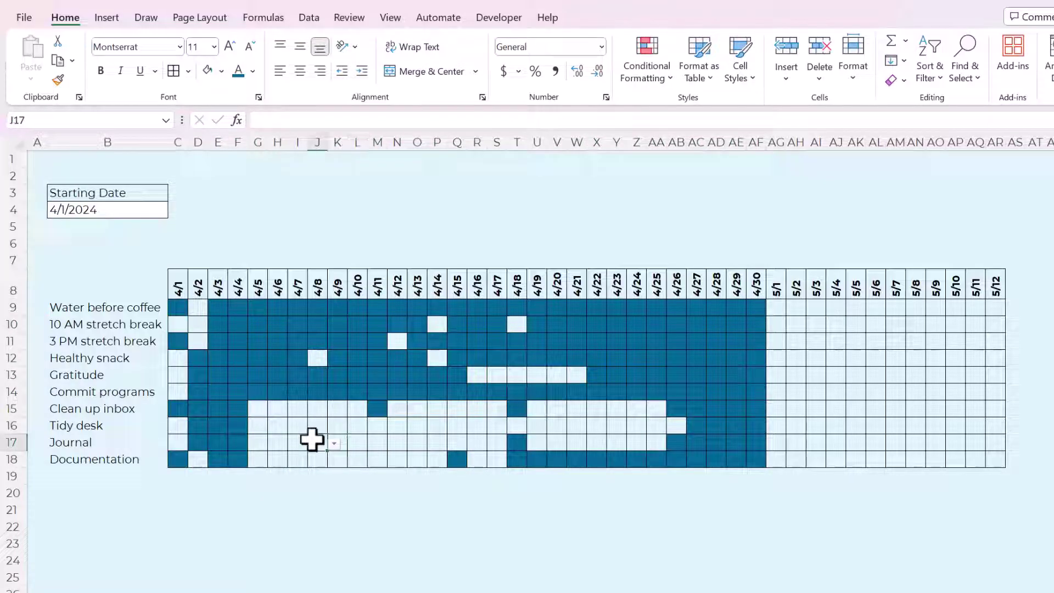
type("1")
key("ctrl+Return")
left_click(448, 426)
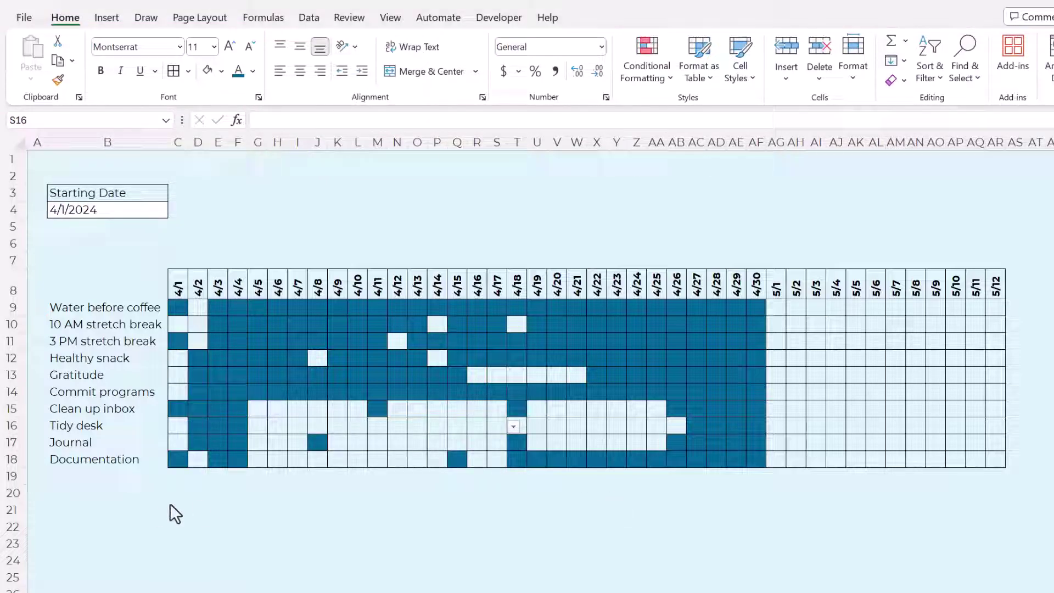
Label B20 as Done and enter =SUM(C9:C18) in C20 to total the habits completed on 4/1.
left_click(120, 496)
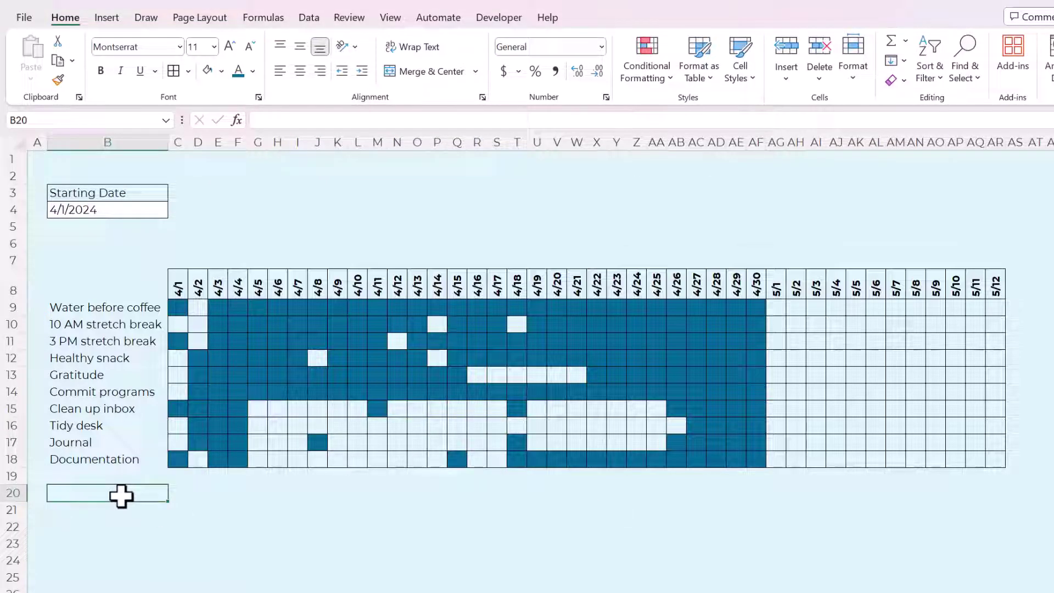
type("Done")
key("Tab")
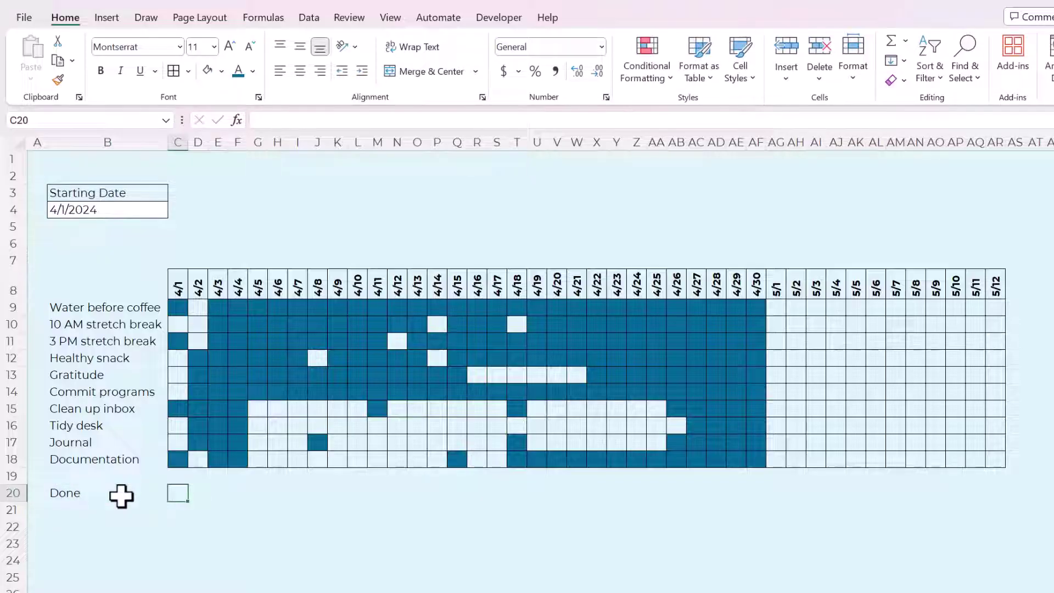
type("=SUM")
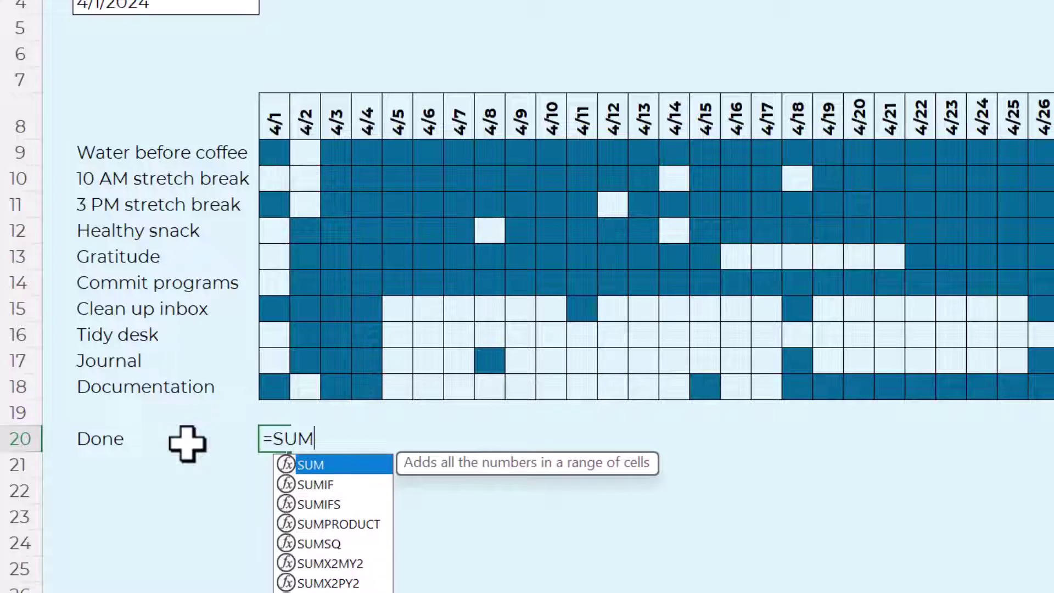
type("(")
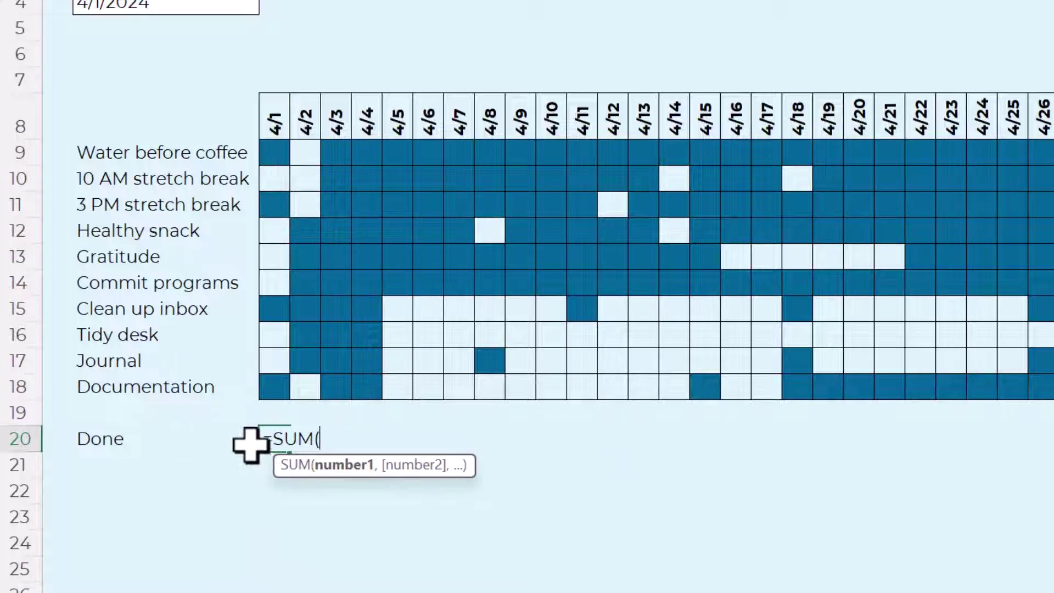
left_click_drag(273, 390, 273, 151)
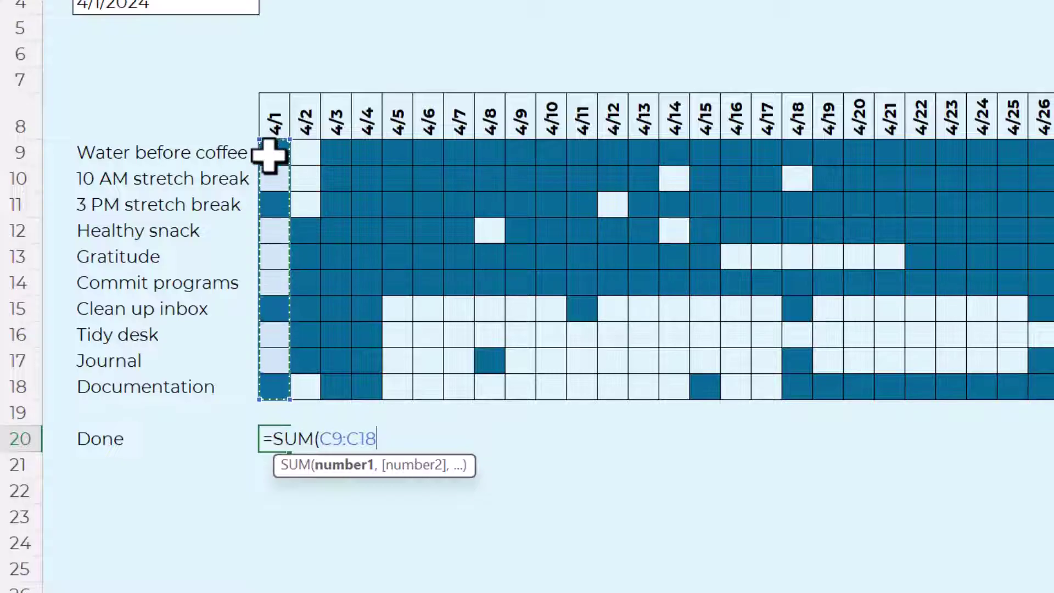
type(")")
key("Return")
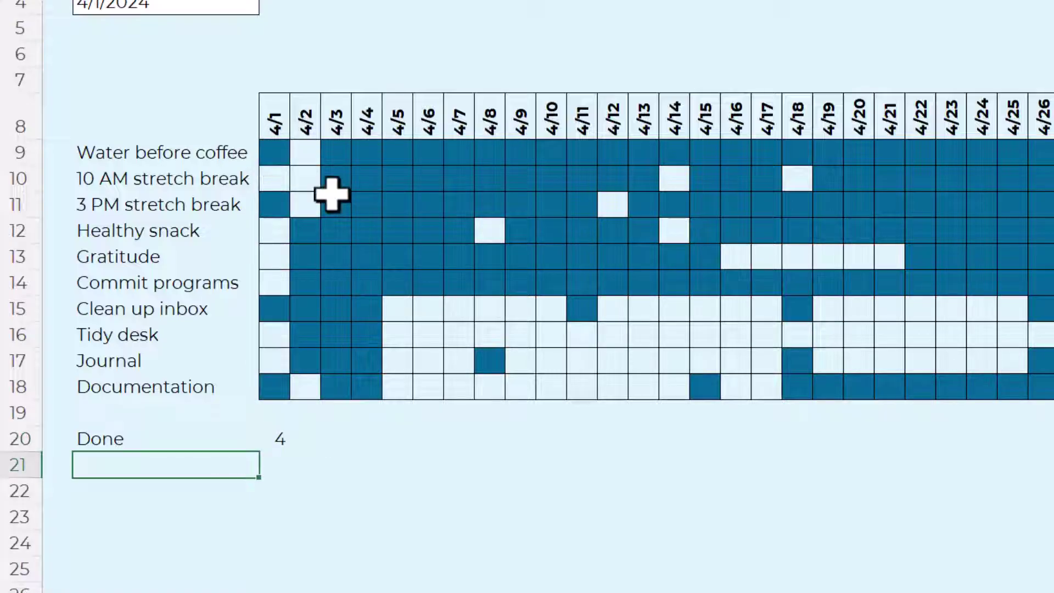
Fill the SUM formula from C20 across the Done row through 5/12 and check the totals under the May dates.
left_click(273, 444)
left_click_drag(290, 452, 1049, 446)
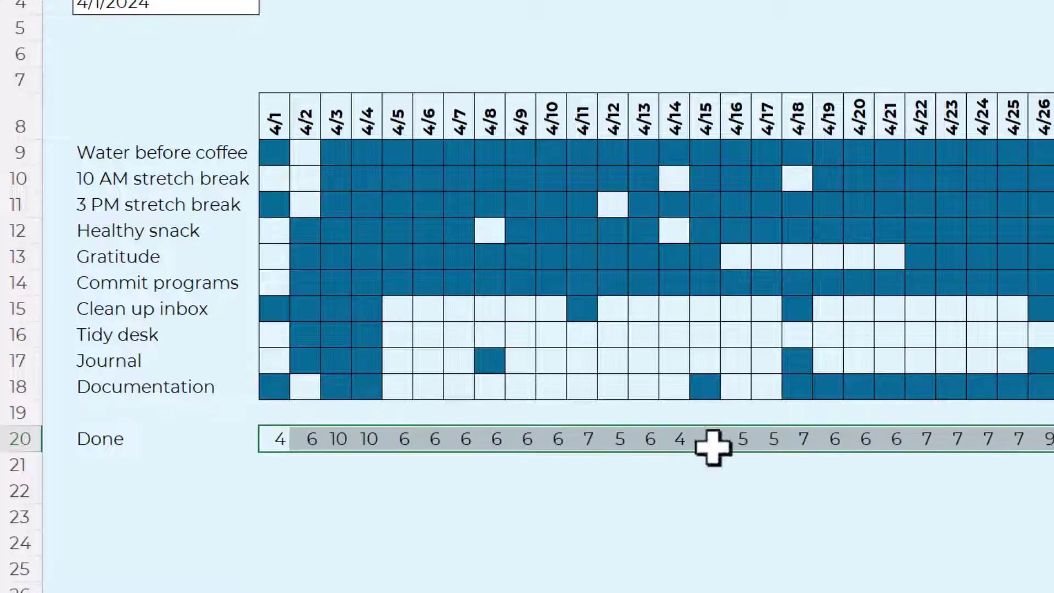
left_click(248, 489)
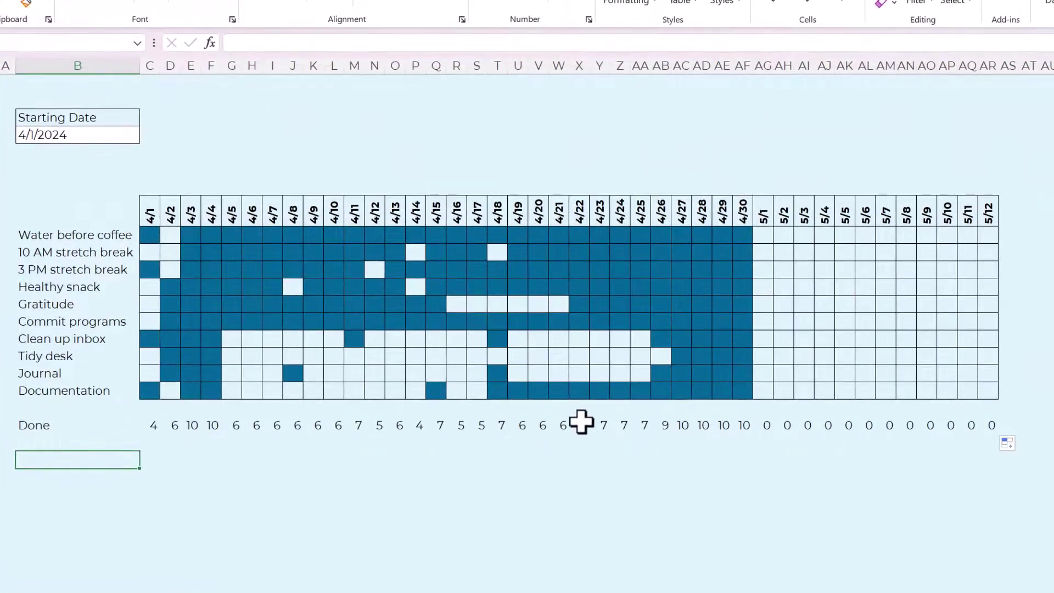
left_click_drag(767, 423, 988, 425)
left_click(766, 409)
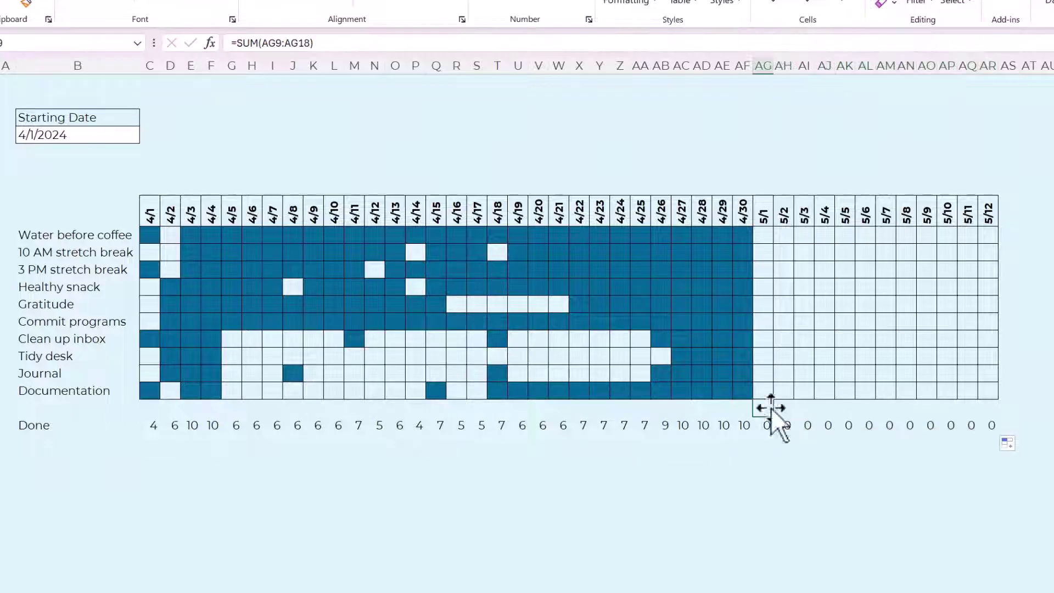
Change the formula in C20 to =IF(SUM(C9:C18)>0,SUM(C9:C18),"") and fill it across the Done row through AS20.
left_click(143, 427)
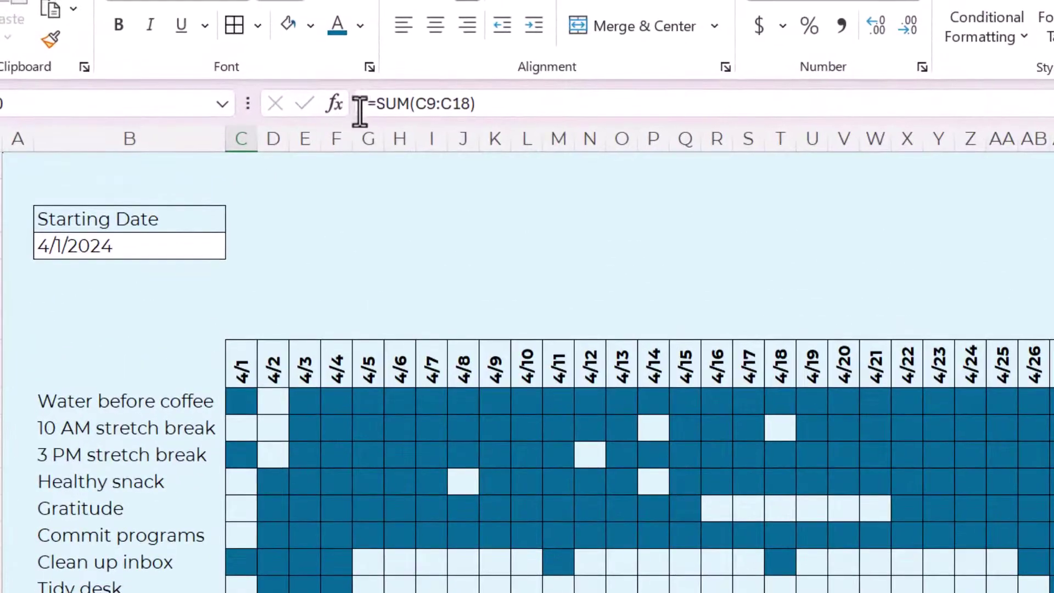
left_click(238, 43)
left_click(378, 103)
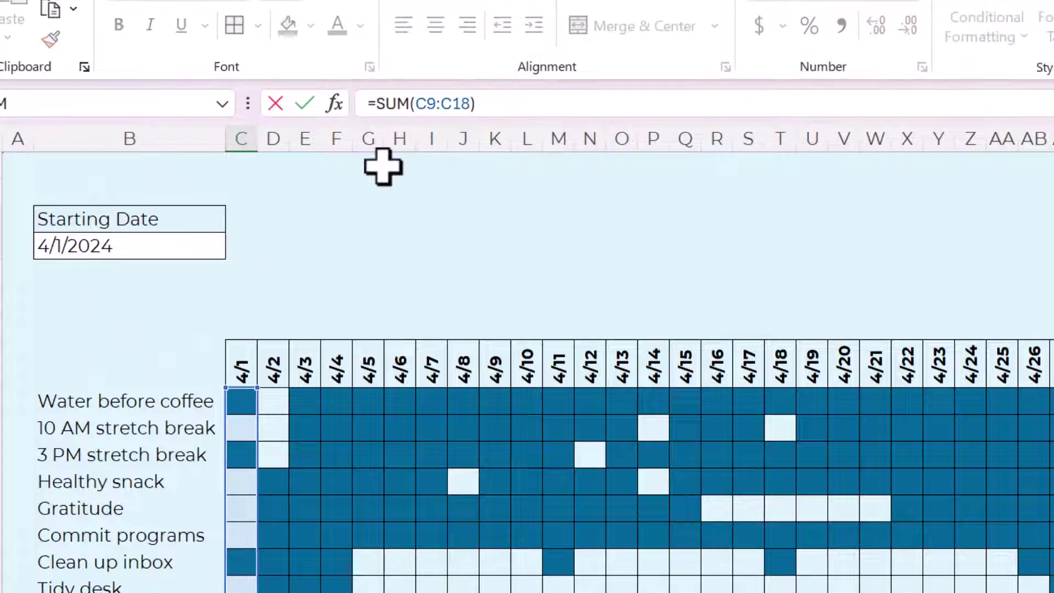
type("IF(")
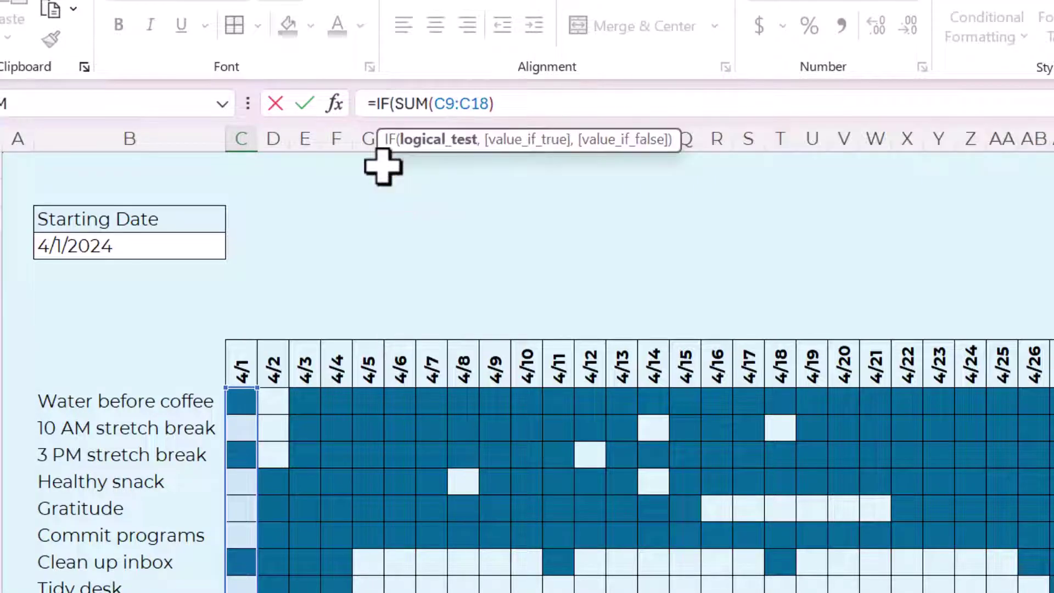
left_click_drag(519, 102, 397, 104)
key("ctrl+c")
left_click(599, 107)
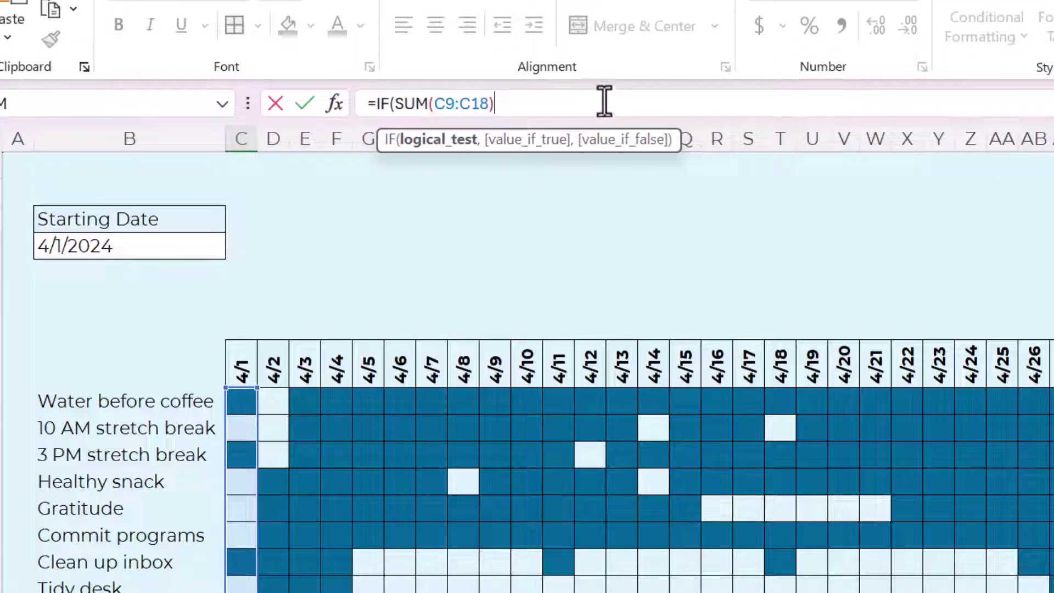
type(">0,")
key("ctrl+v")
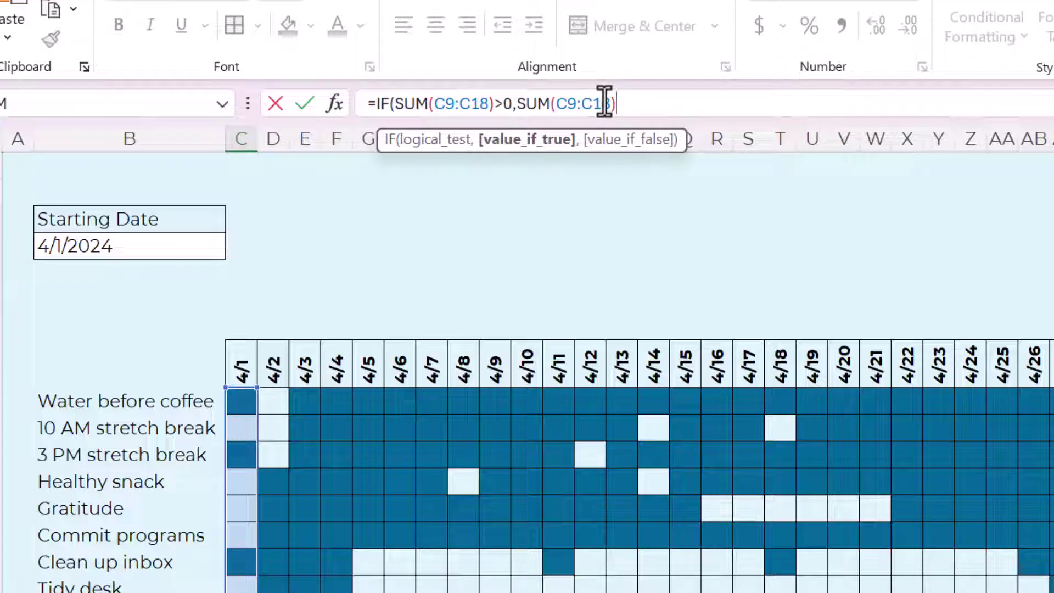
type(",")
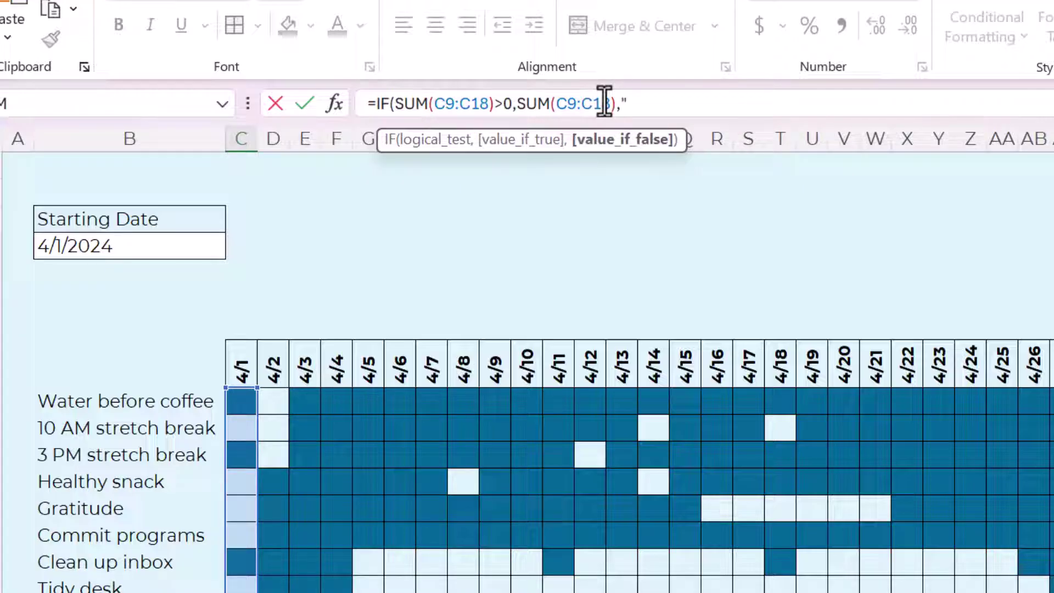
key("Return")
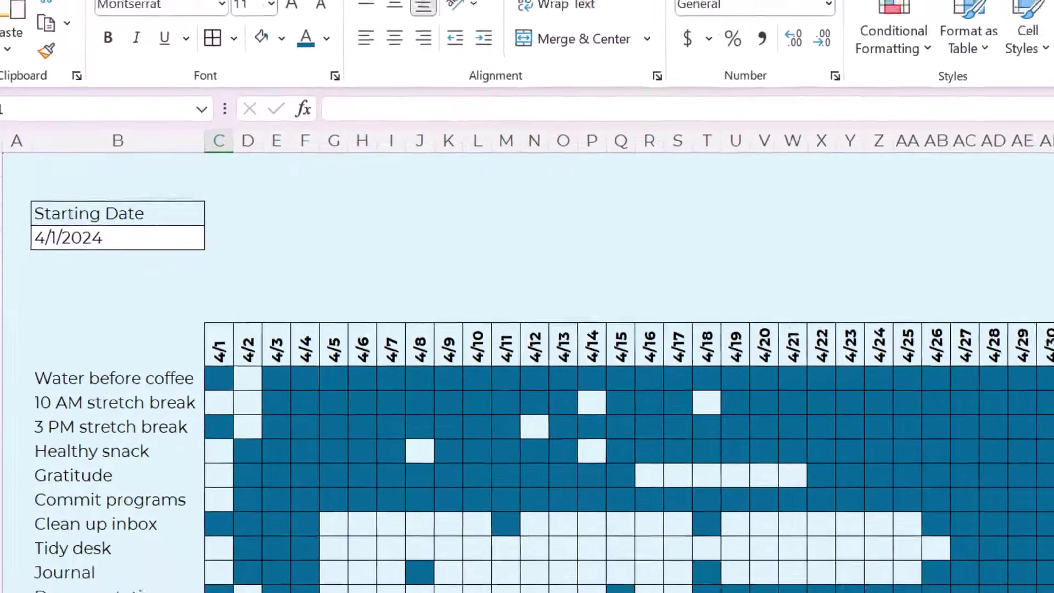
left_click(242, 592)
left_click_drag(177, 528, 1028, 505)
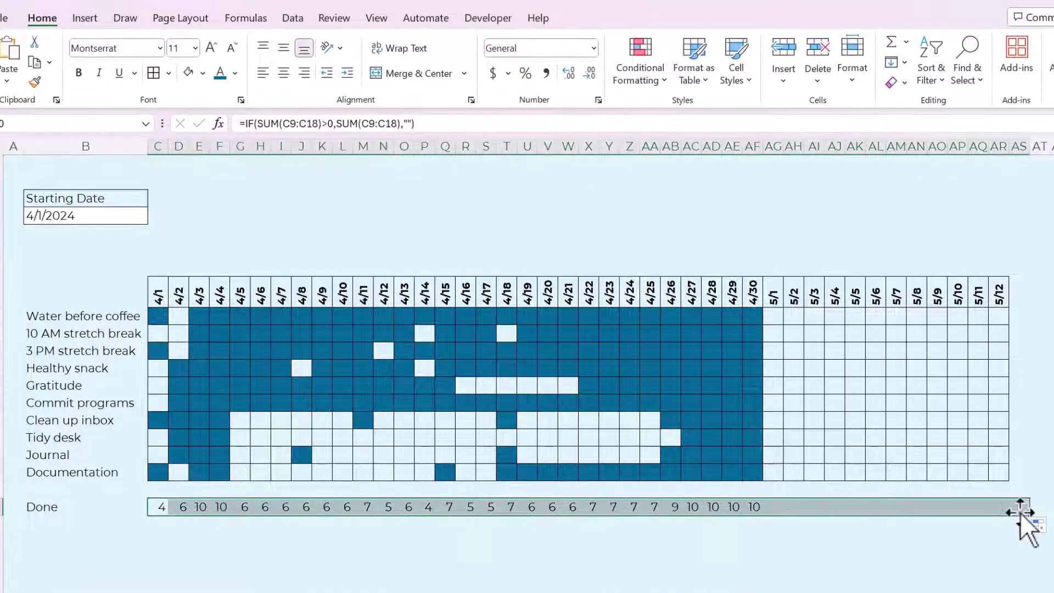
Check the copied IF formulas in the Done row cells beneath the May dates.
left_click(1023, 507)
key("Left")
key("Left")
key("Left")
key("Left")
key("Left")
key("Left")
key("Left")
key("Left")
key("Left")
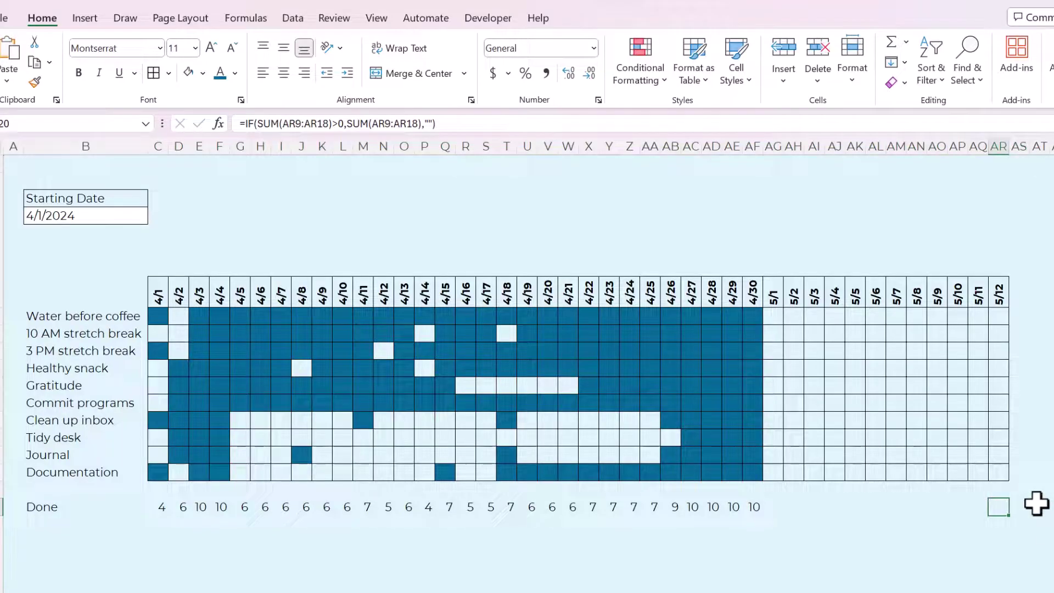
key("Left")
key("Left")
key("Left")
key("Left")
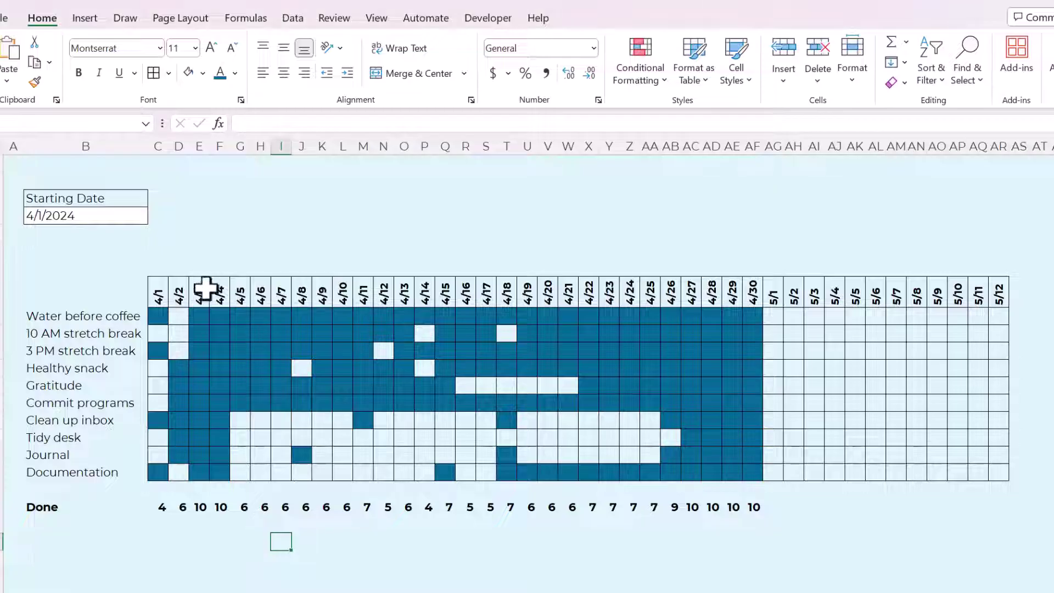
Insert a Stacked Area chart from the dates in C8:AR8 and the Done totals in C20:AR20.
left_click_drag(156, 294, 1007, 294)
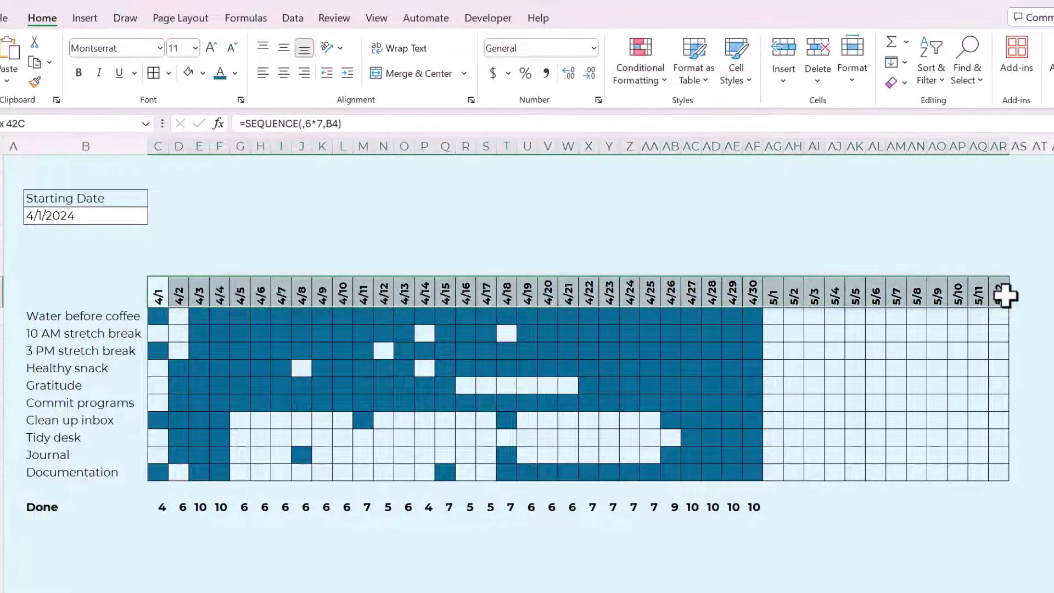
left_click_drag(158, 508, 999, 508)
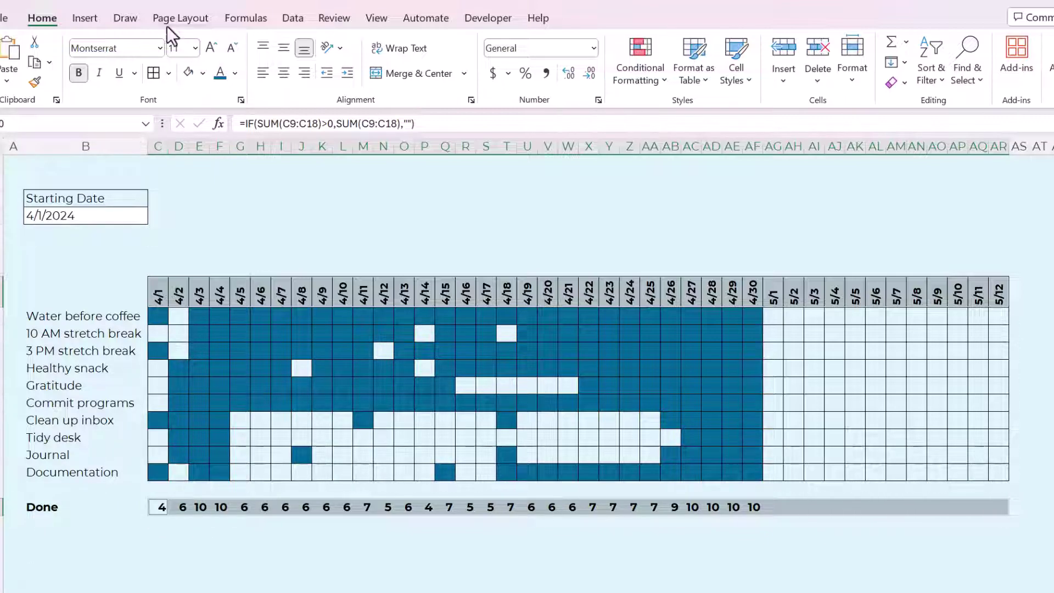
left_click(88, 20)
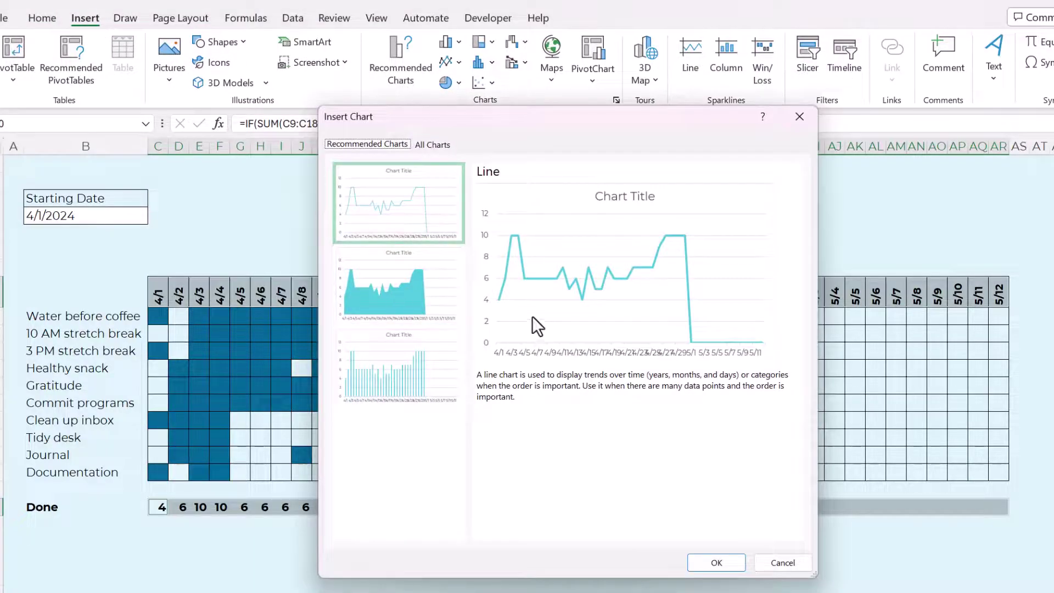
left_click(358, 318)
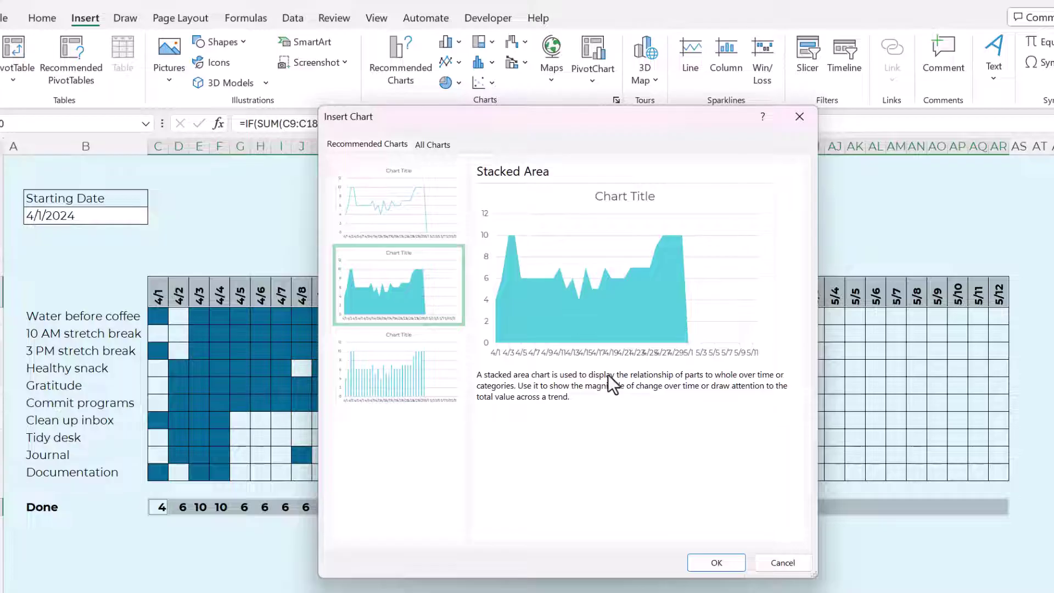
left_click_drag(632, 123, 632, 69)
left_click(713, 510)
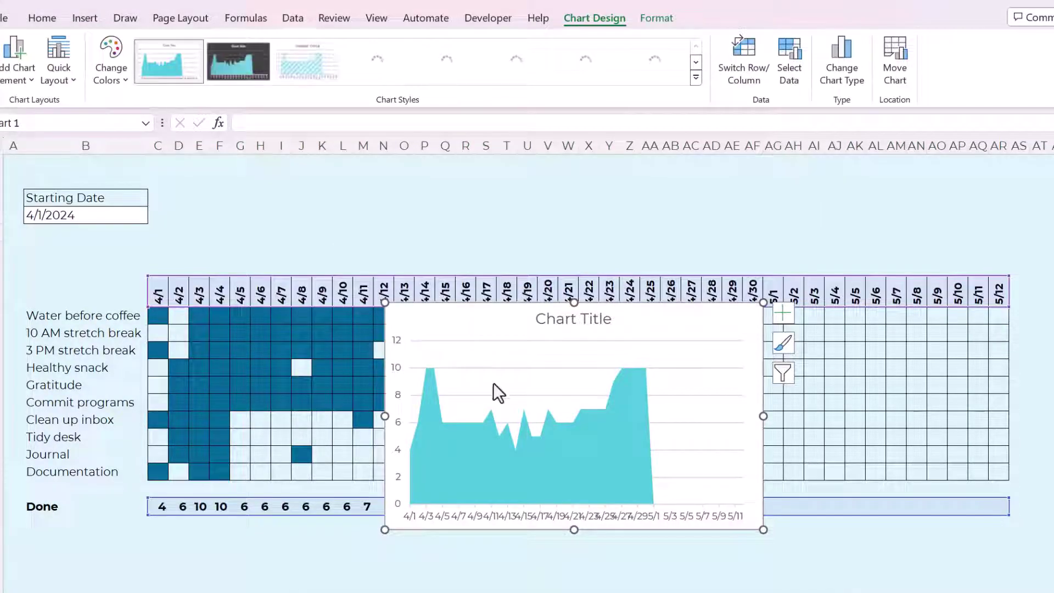
Move the chart up beside the Starting Date box and remove its title, gridlines and both axes.
left_click_drag(466, 324, 292, 197)
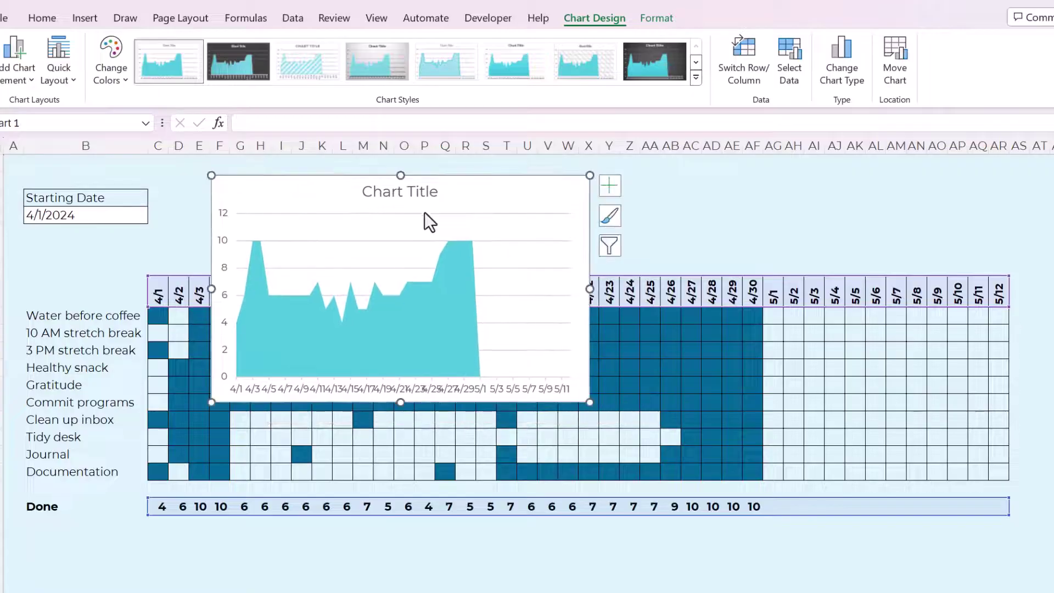
key("Delete")
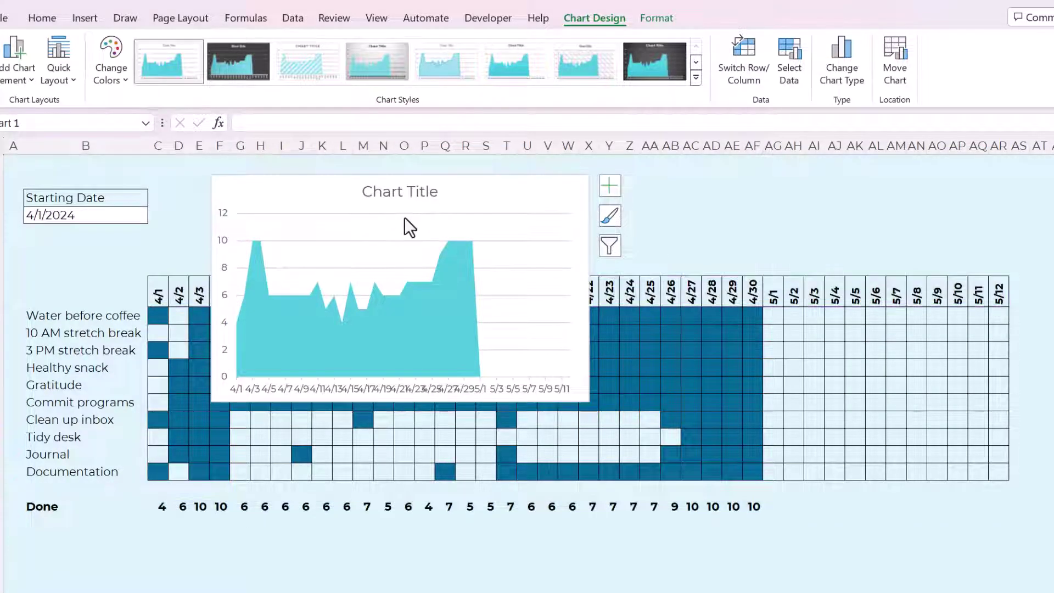
left_click(406, 218)
key("Delete")
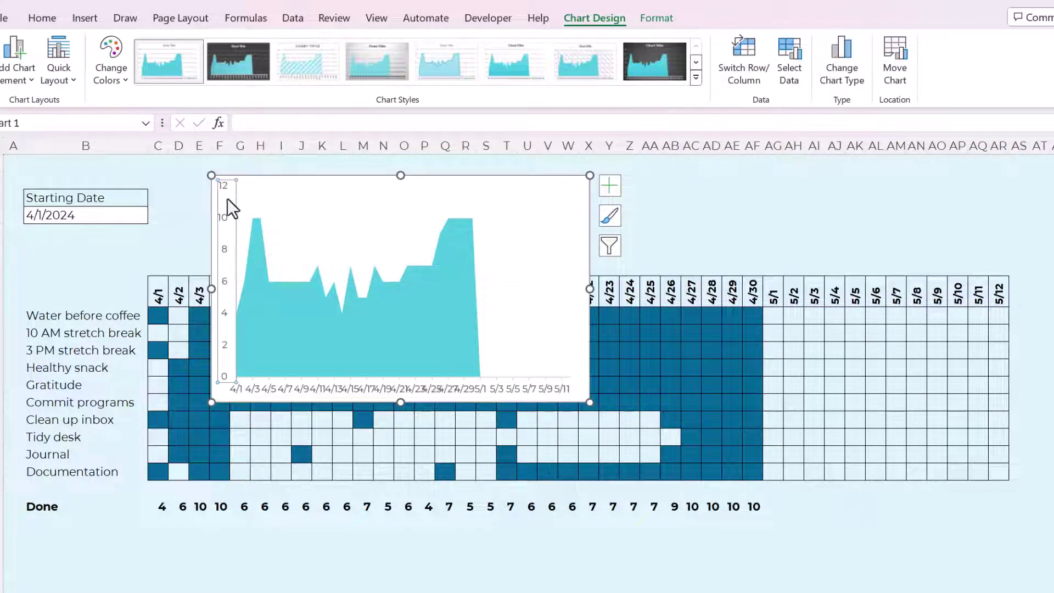
left_click(334, 391)
key("Delete")
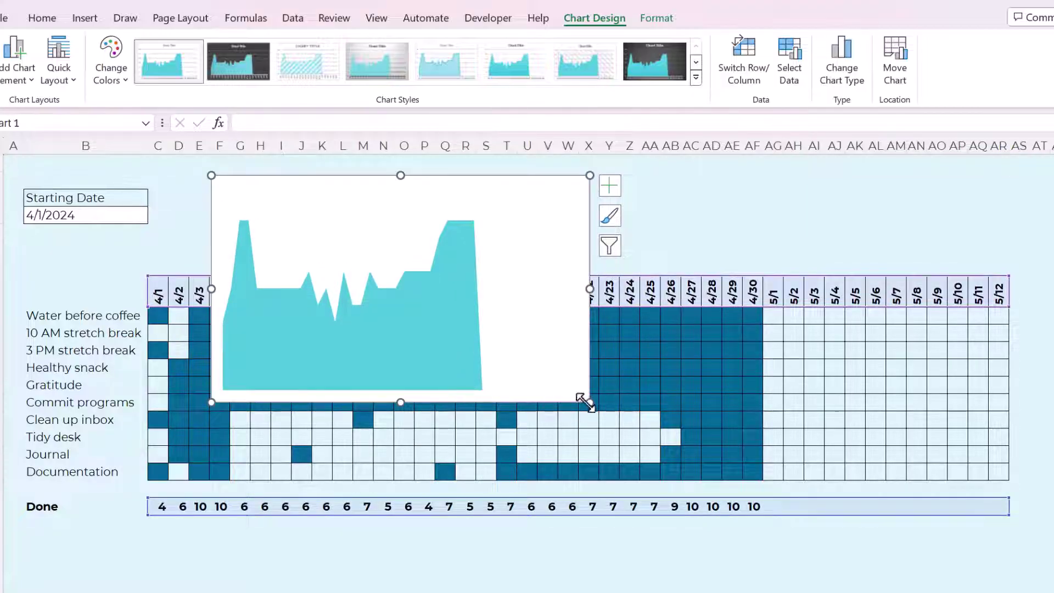
Stretch the chart to about 1.34 by 11.6 inches above the date row and remove its fill and outline.
left_click_drag(585, 402, 1014, 277)
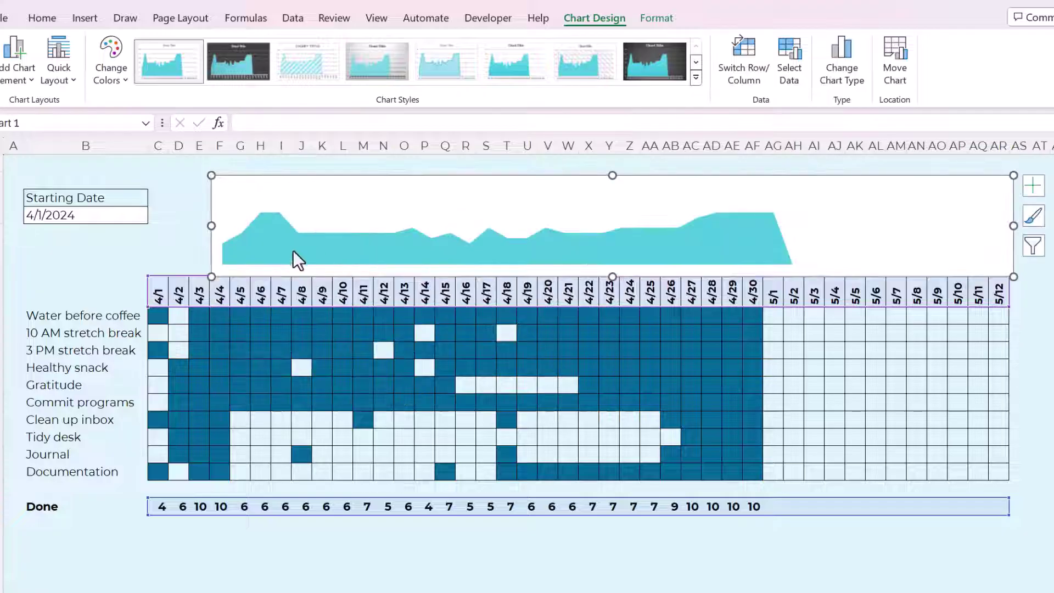
left_click_drag(211, 226, 137, 227)
left_click(659, 19)
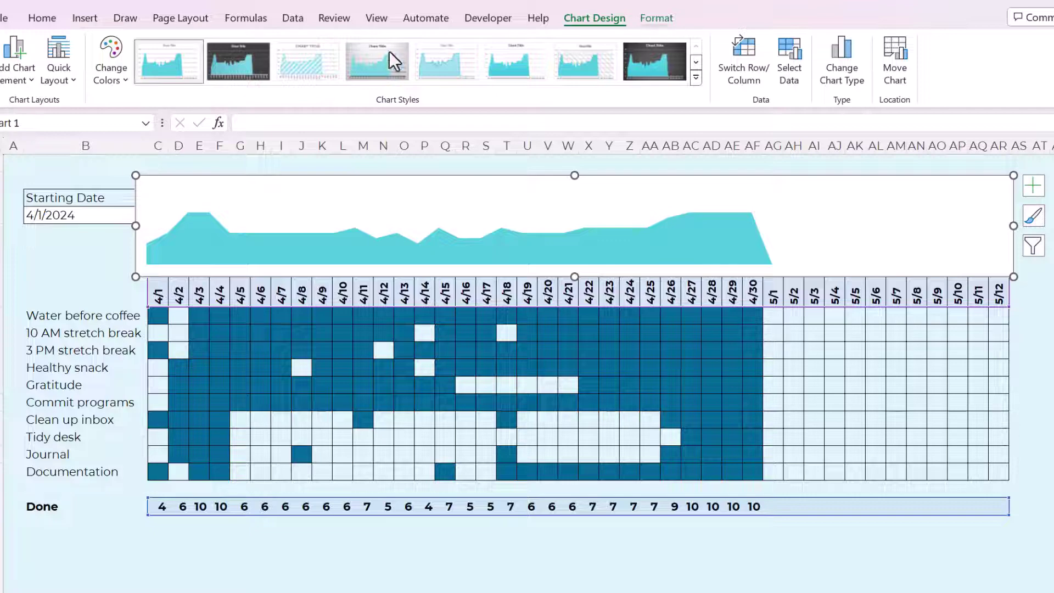
left_click(419, 44)
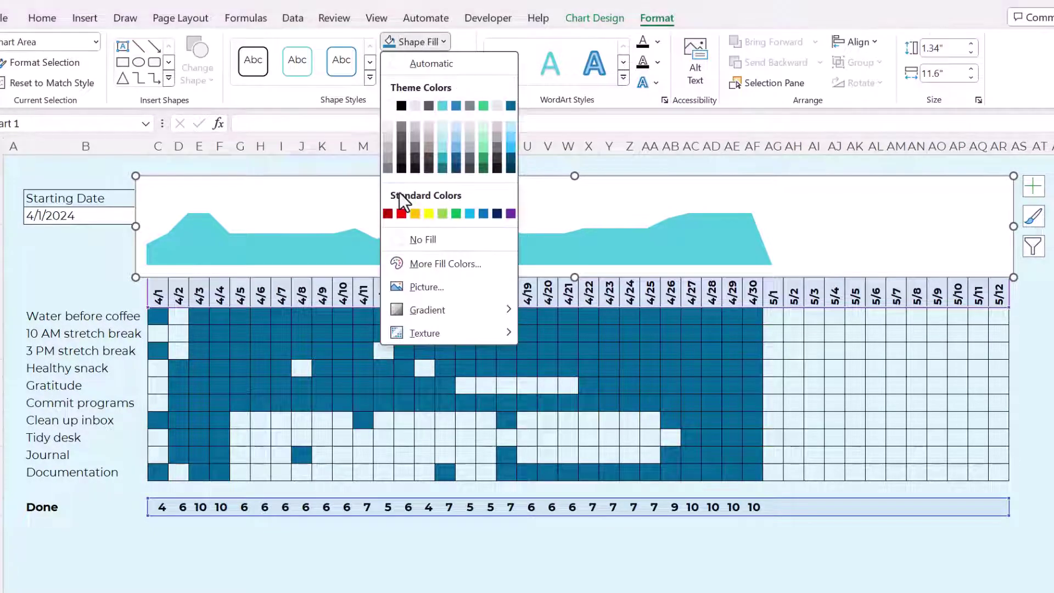
left_click(408, 239)
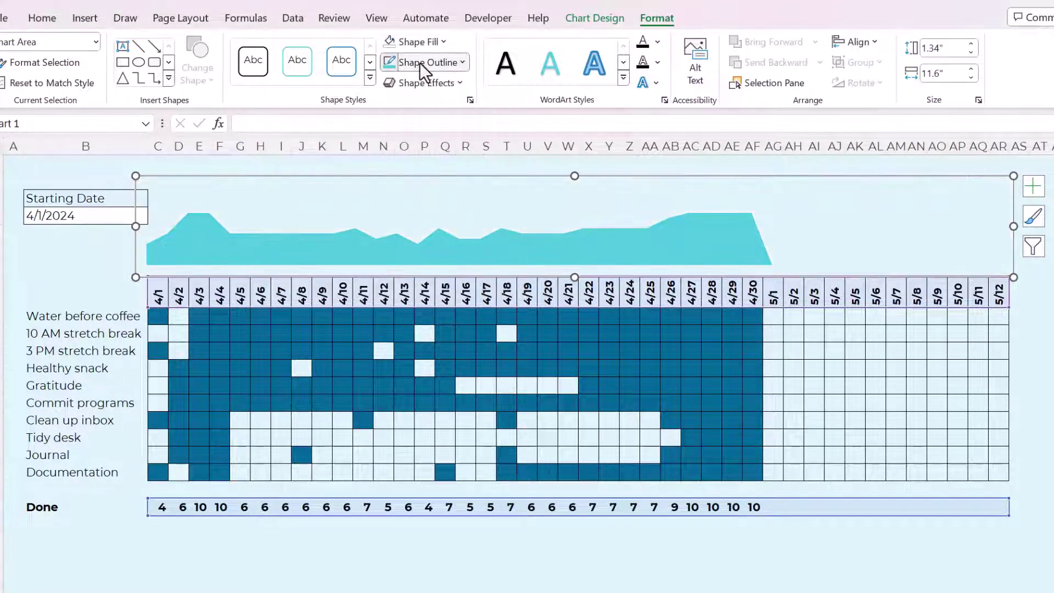
left_click(420, 63)
left_click(433, 261)
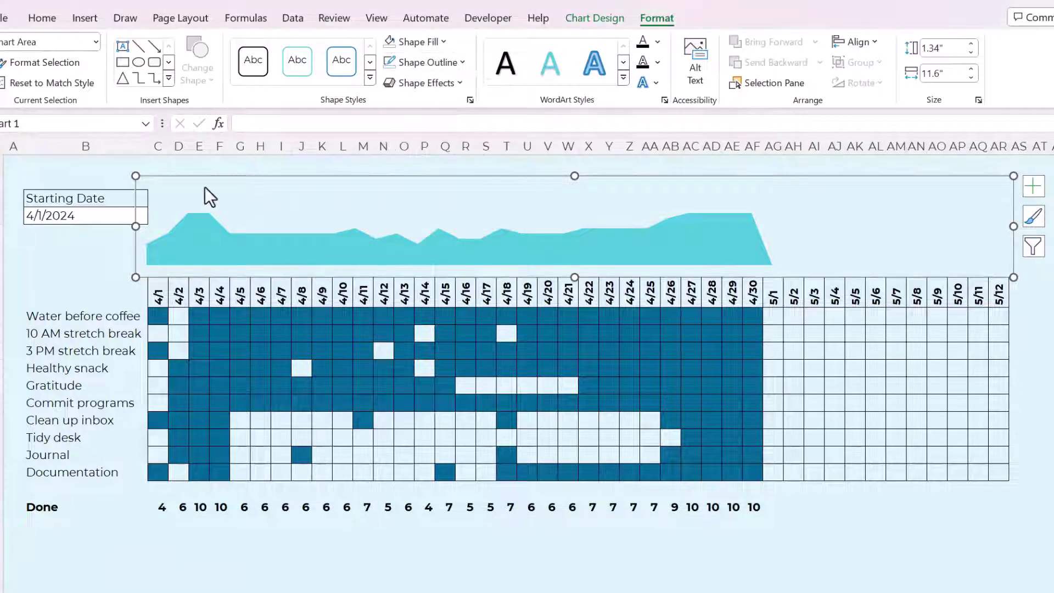
Reduce the chart's height to about 1.1 inches and shift it slightly right to line up with the date columns.
left_click_drag(573, 181, 574, 193)
left_click(227, 249)
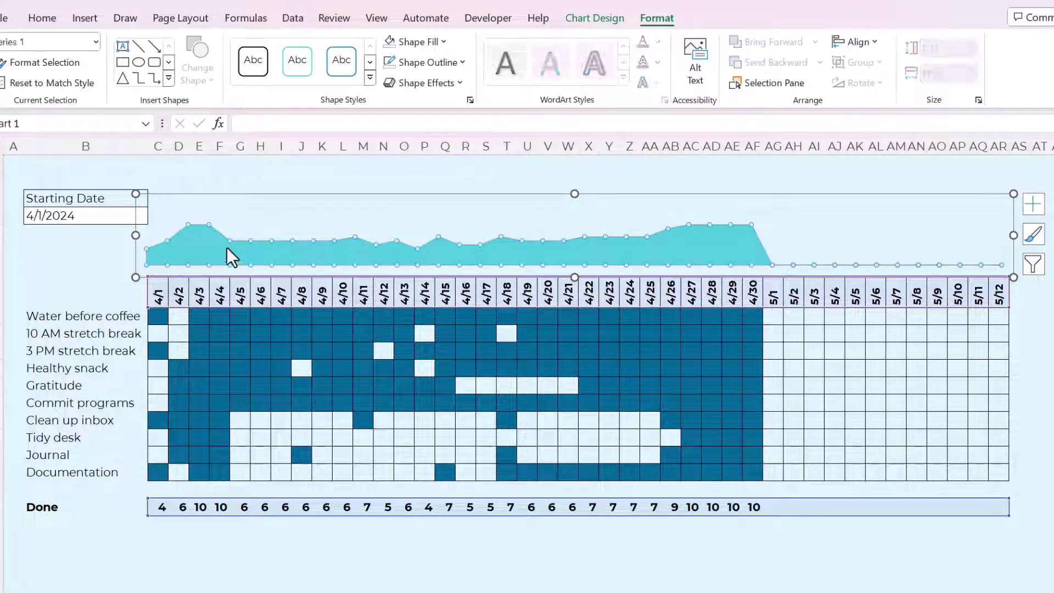
left_click(176, 255)
left_click(181, 230)
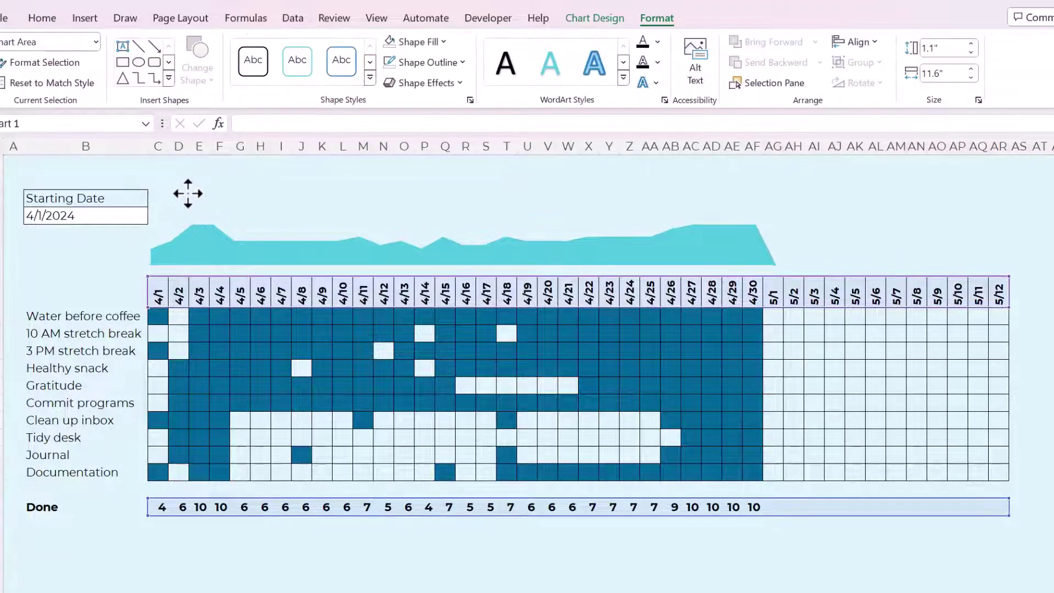
Shift the chart slightly so its area starts at the 4/1 column, and widen it to about 11.61 inches.
left_click(153, 275)
left_click(150, 268)
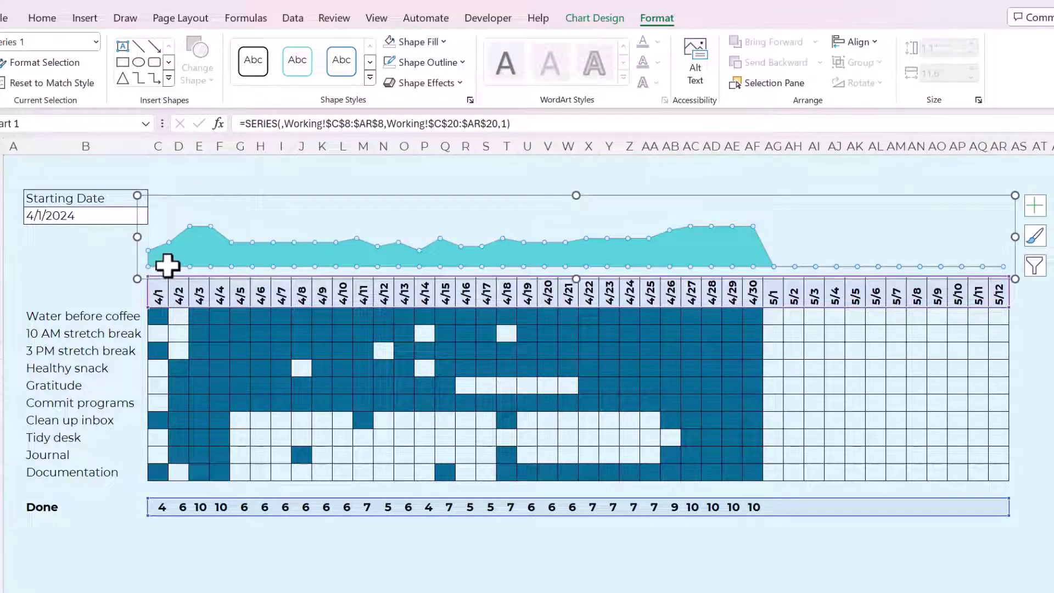
left_click(1014, 240)
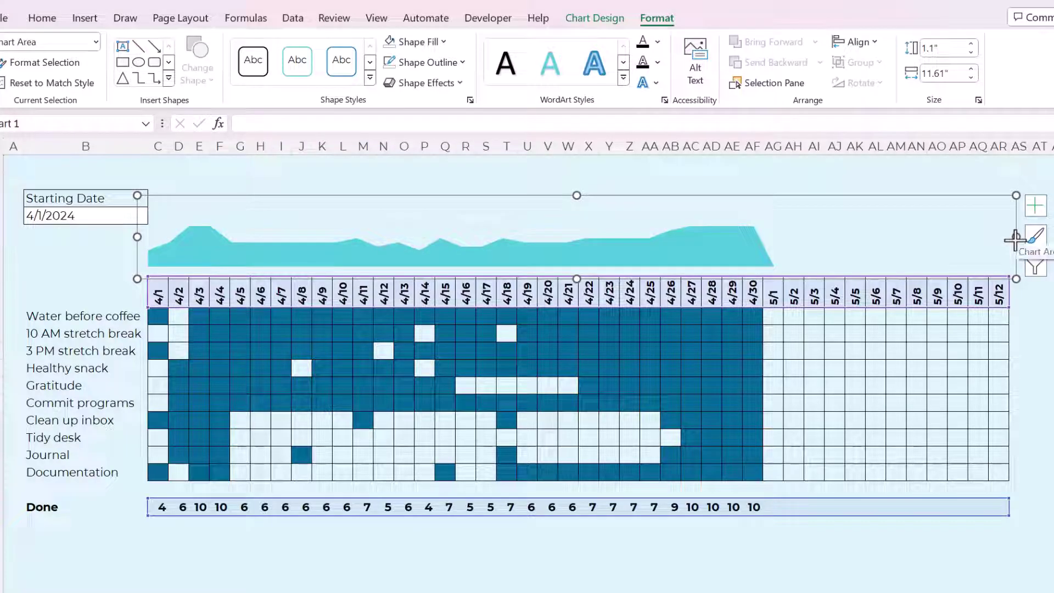
left_click(1032, 321)
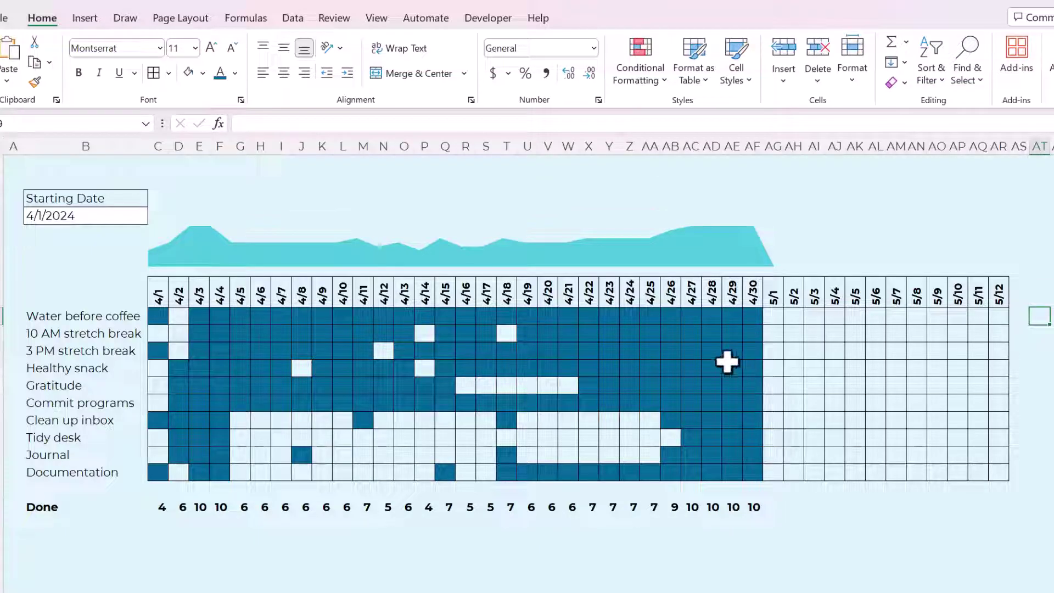
Clear the 4/29 entries for Healthy snack, Gratitude and Commit programs.
key("Delete")
key("Down")
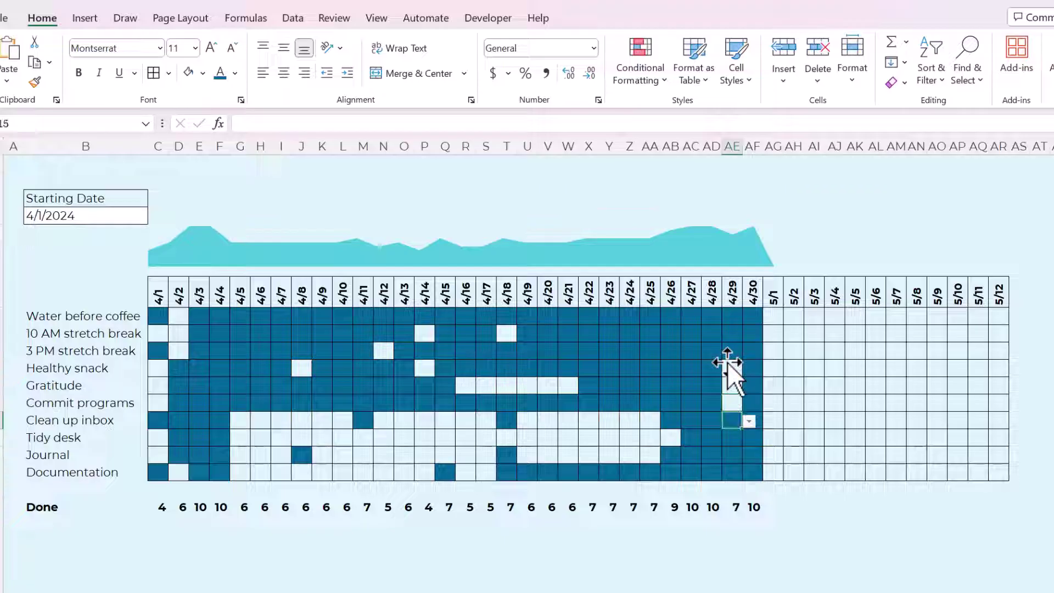
Flatten the area chart slightly by lowering its upper edge while keeping its base just above the date row.
left_click(732, 234)
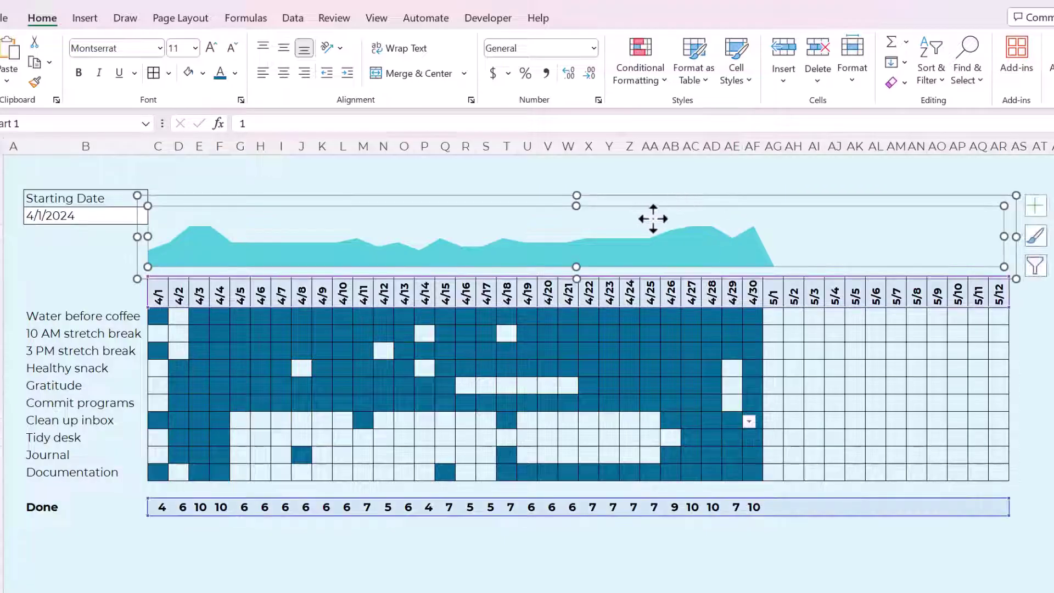
left_click_drag(576, 195, 578, 208)
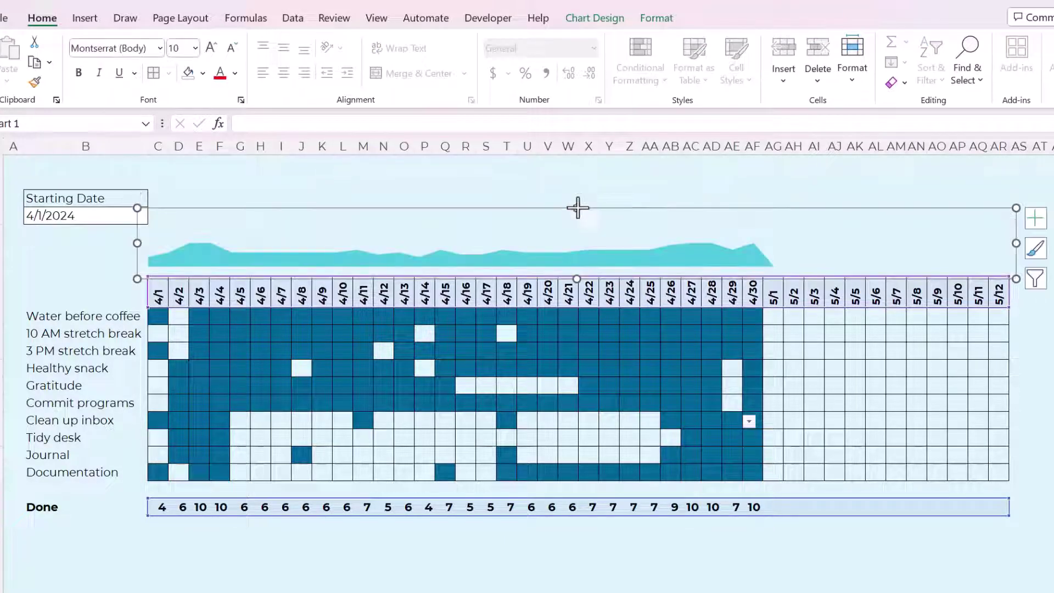
left_click(381, 417)
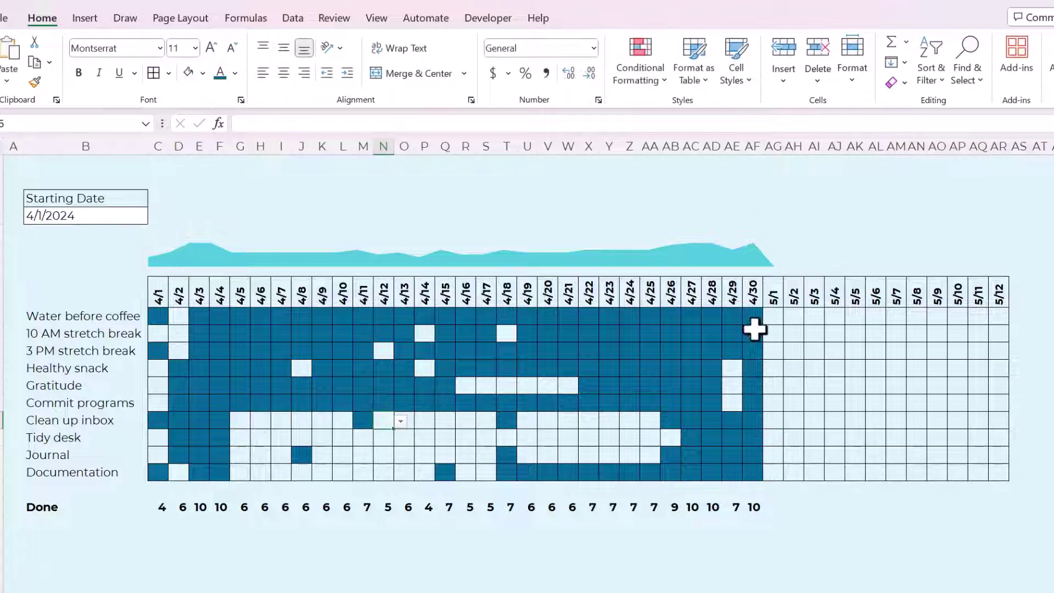
Fill the 4/30 entries for all ten habits across the date columns through 5/11.
mouse_move(754, 317)
left_mouse_down()
mouse_move(764, 471)
mouse_move(743, 316)
left_mouse_up()
left_click(757, 473)
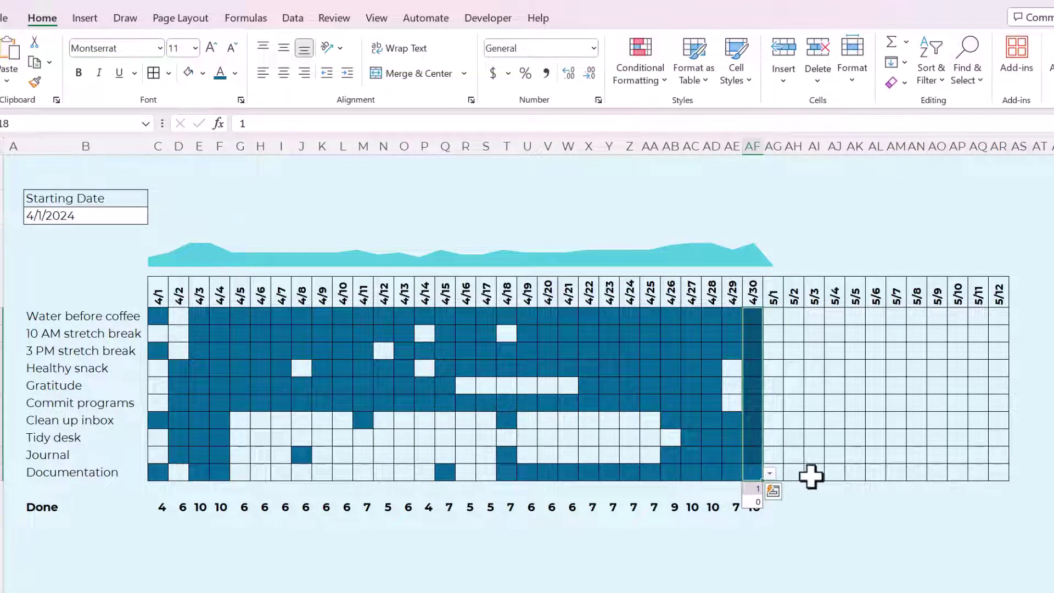
left_click(791, 443)
left_click_drag(760, 471, 750, 315)
left_click_drag(764, 486, 988, 474)
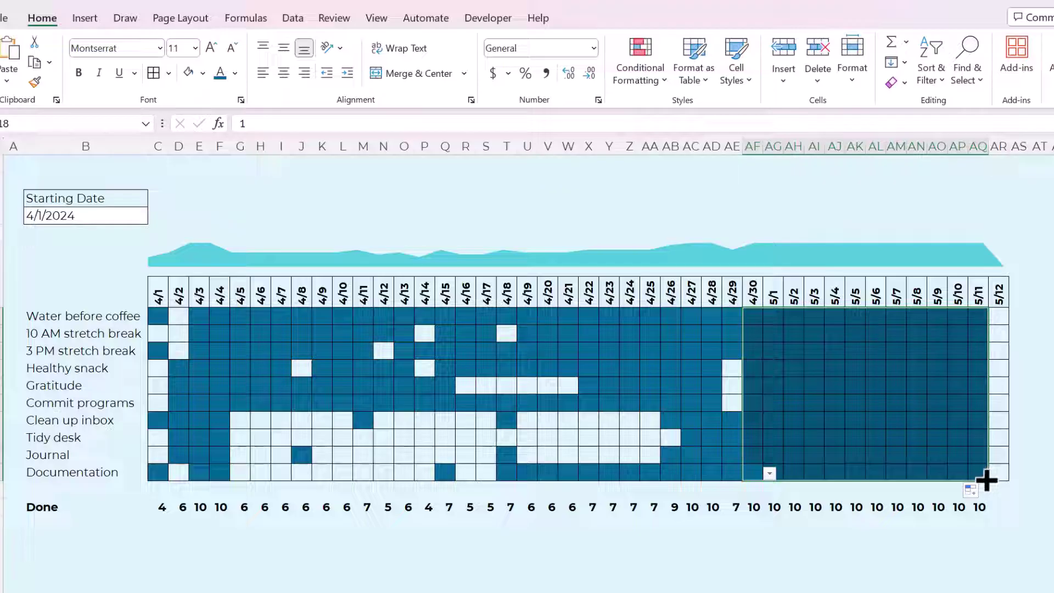
left_click(896, 403)
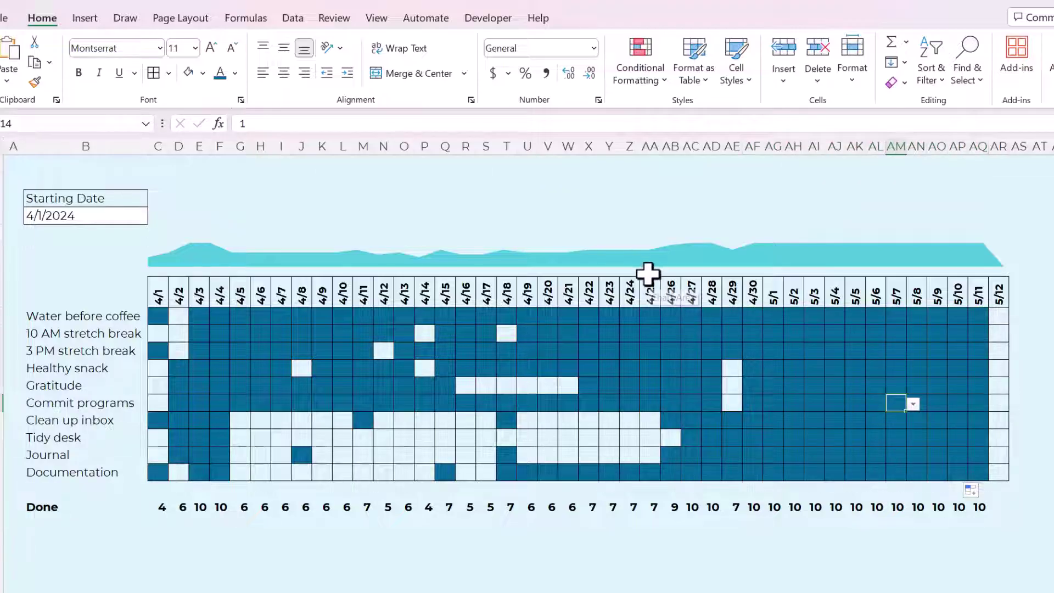